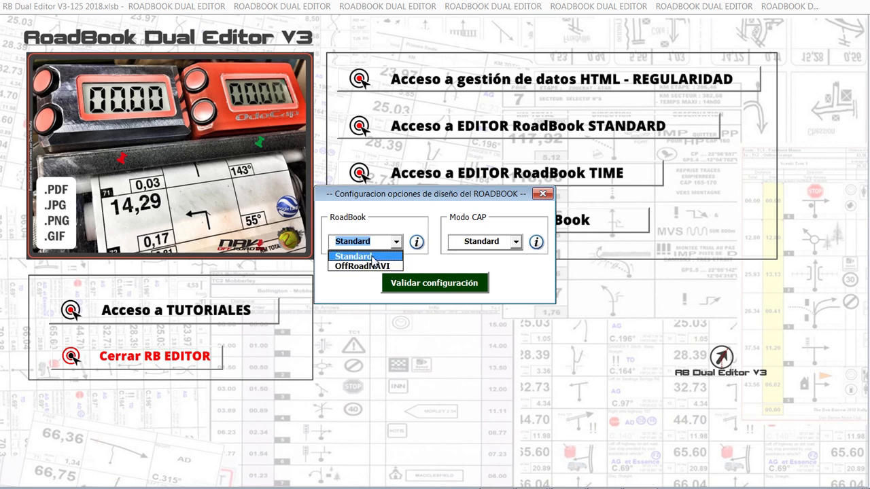
Step: Set the roadbook design to Standard and the CAP mode to Standard, and validate the configuration
click(372, 258)
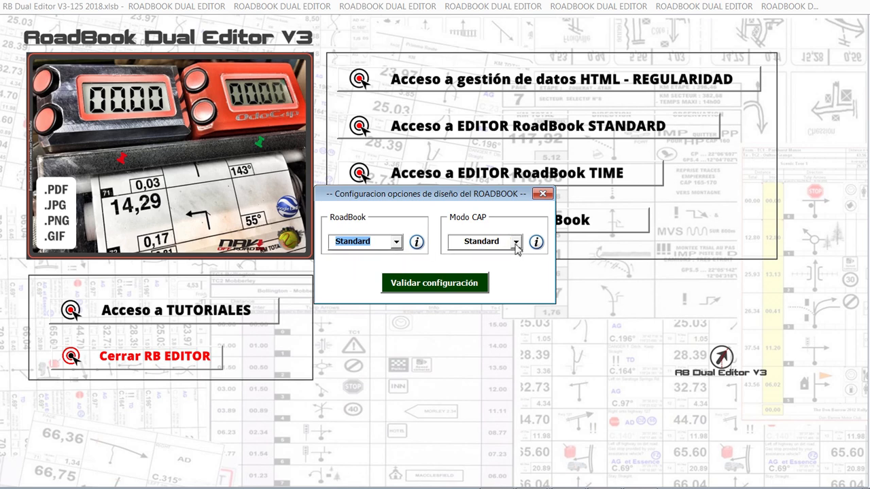
click(516, 243)
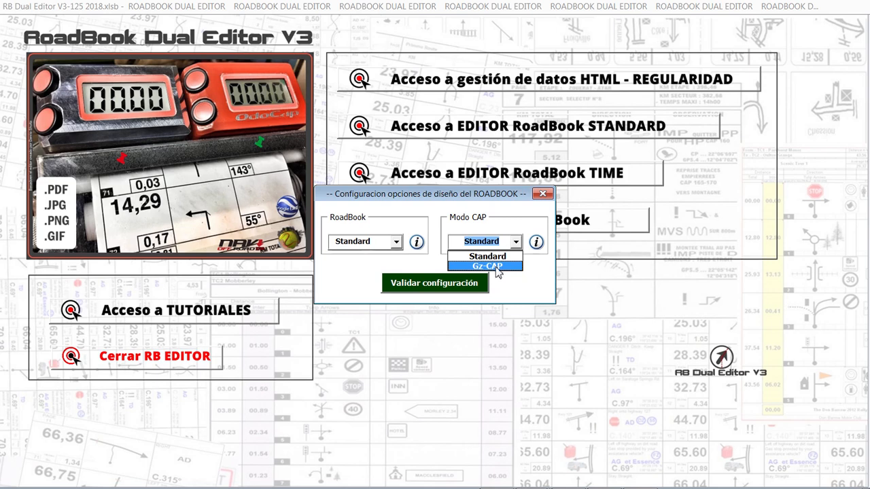
click(487, 257)
click(463, 284)
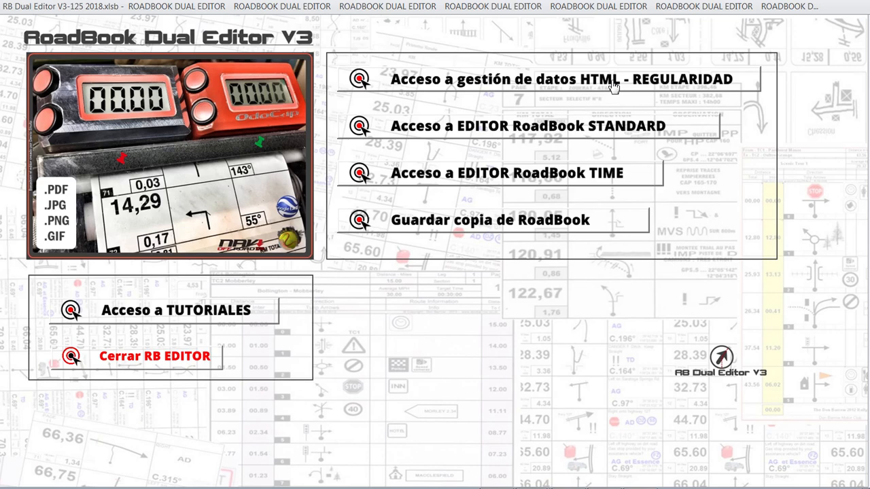
Step: Add one vignette row in the Standard roadbook editor and return to the start page
click(605, 132)
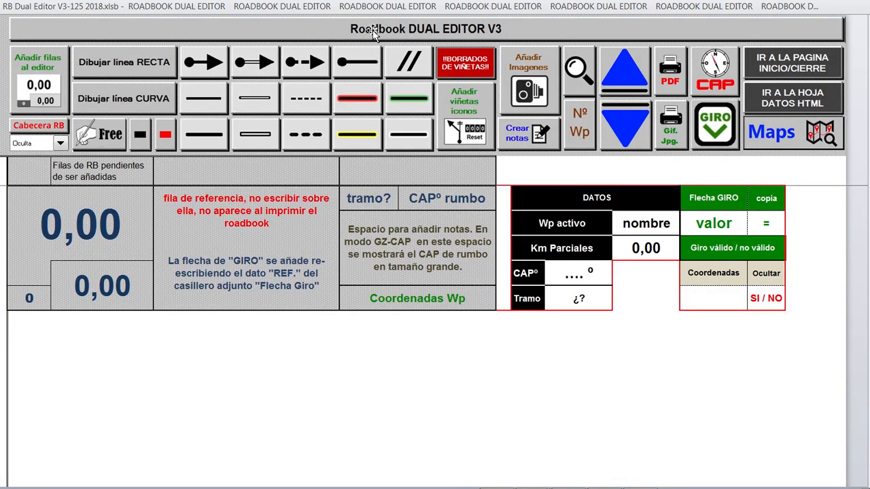
click(42, 60)
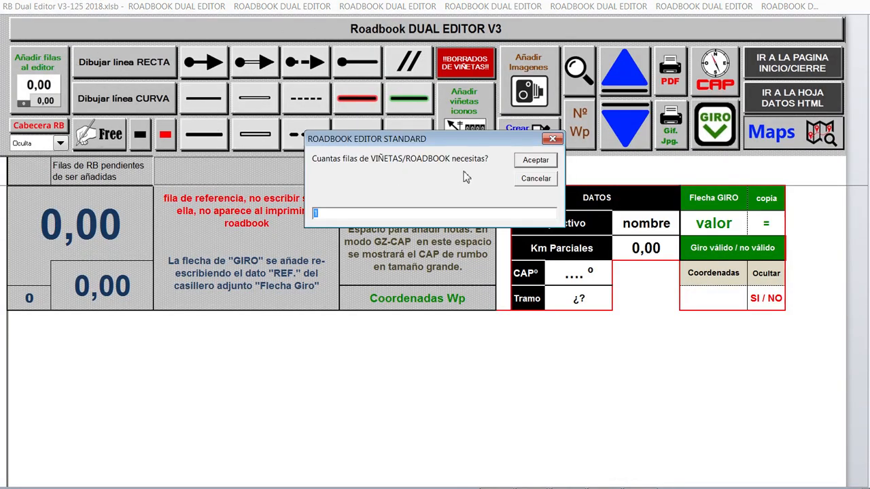
click(534, 160)
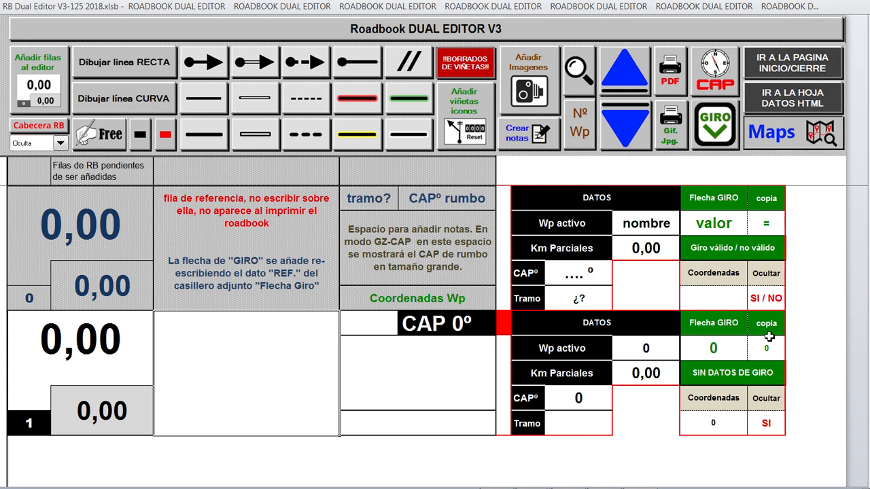
click(794, 64)
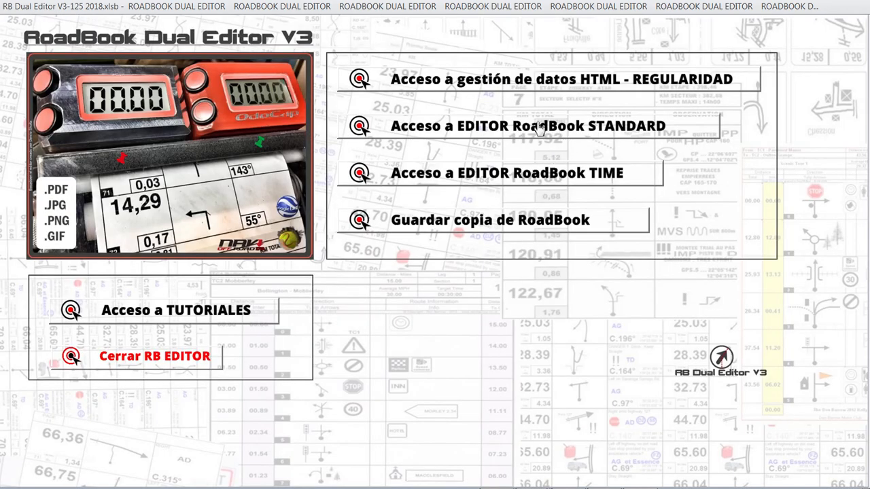
Step: Add one vignette row in the TIME roadbook editor and return to the start page
click(569, 185)
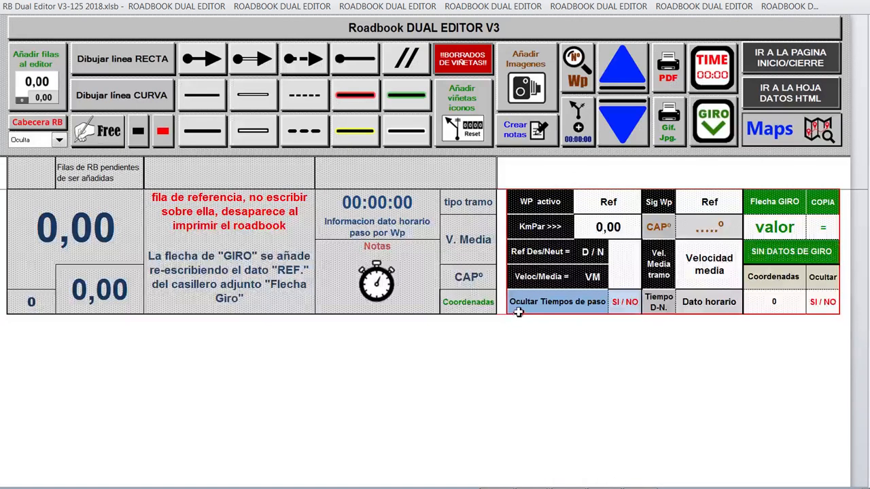
click(49, 66)
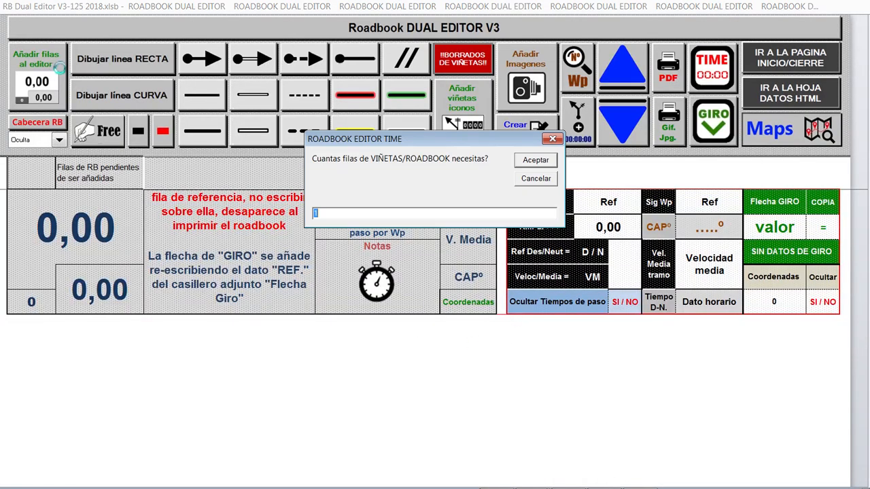
click(545, 162)
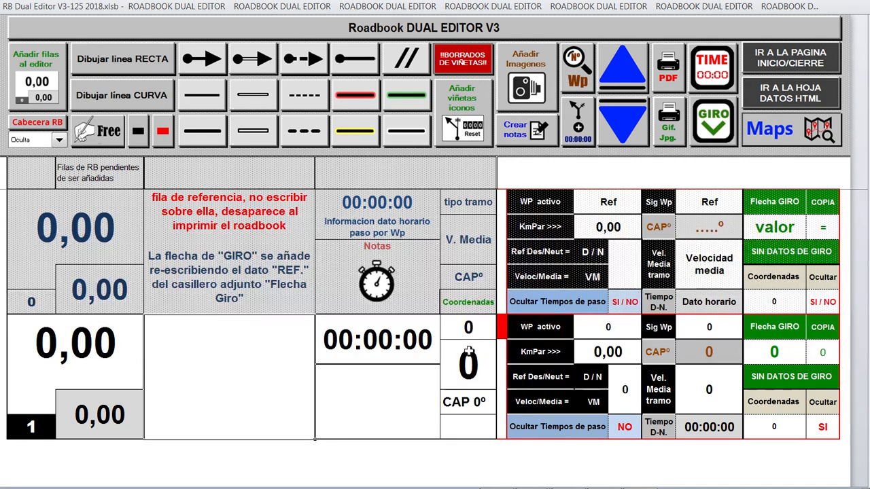
click(798, 62)
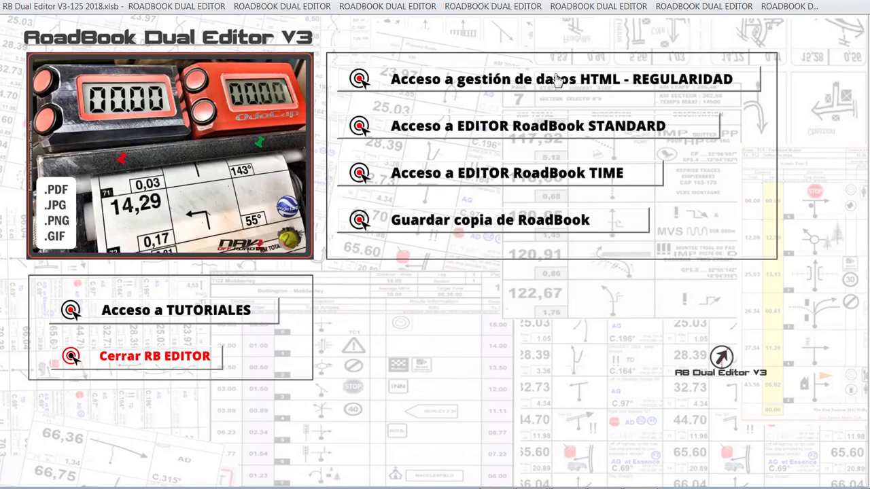
Step: Open the HTML data sheet and examine the normal waypoint entry form without adding any data
click(596, 82)
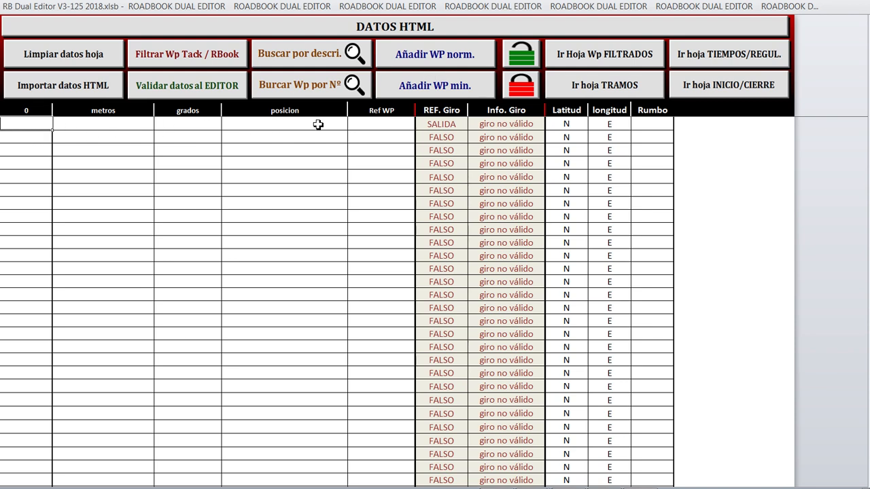
click(420, 62)
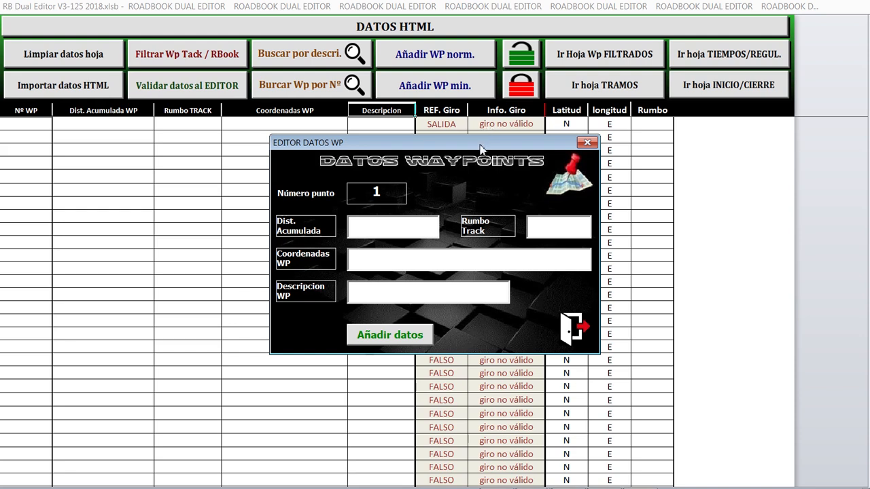
drag(482, 144, 613, 139)
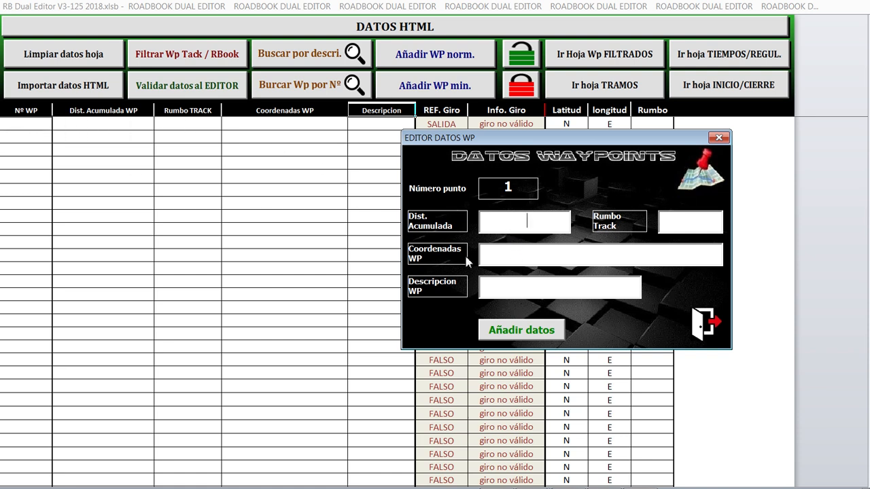
click(707, 328)
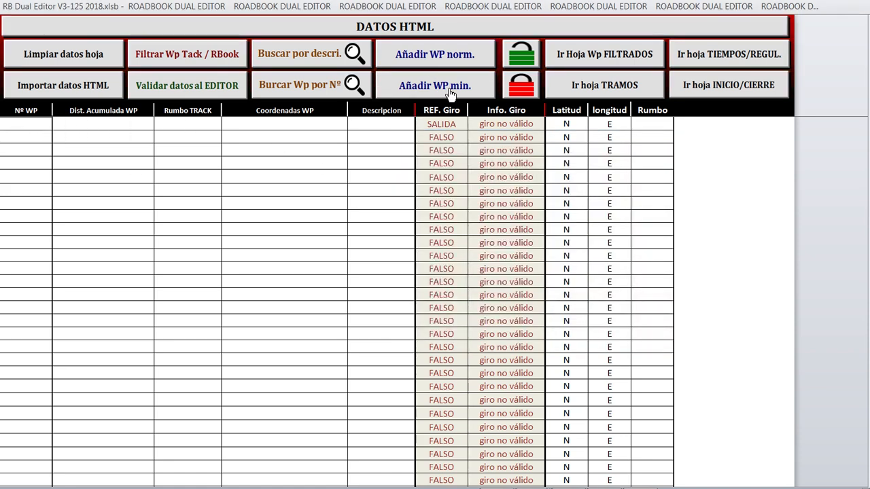
Step: Examine the waypoint entry form in its minimised mode over the map, without adding any data
click(451, 92)
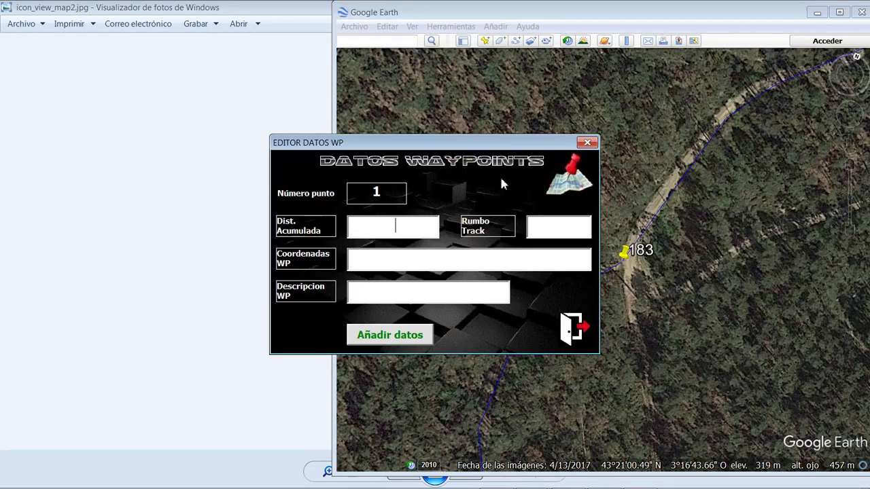
drag(467, 150, 598, 149)
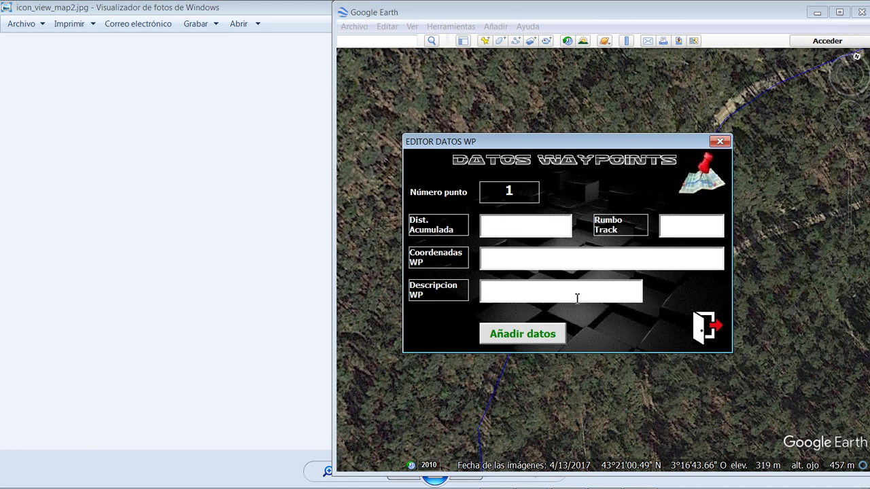
click(705, 330)
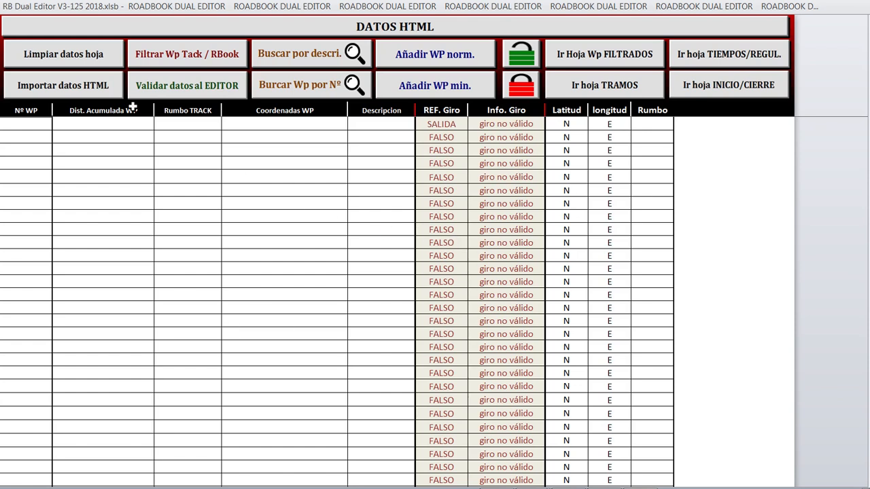
Step: Import the HTML data into the sheet as a WP Track + WP ROADBOOK file
click(83, 85)
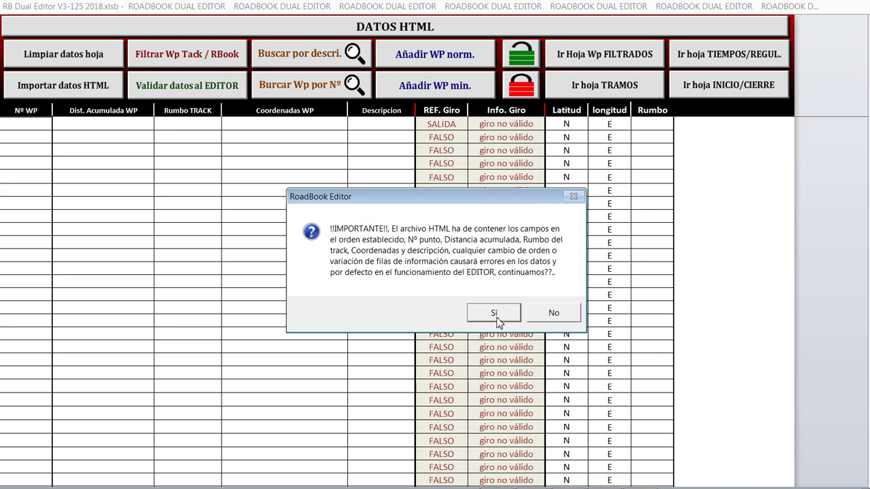
click(495, 313)
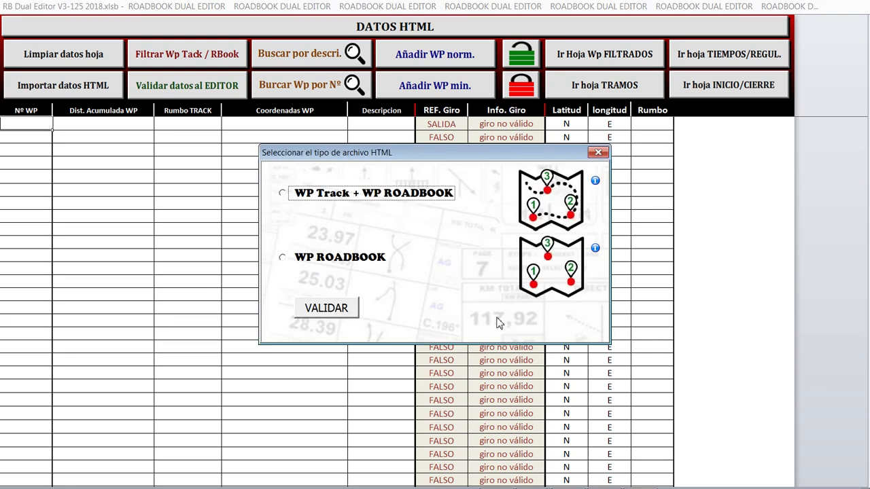
click(285, 197)
click(318, 310)
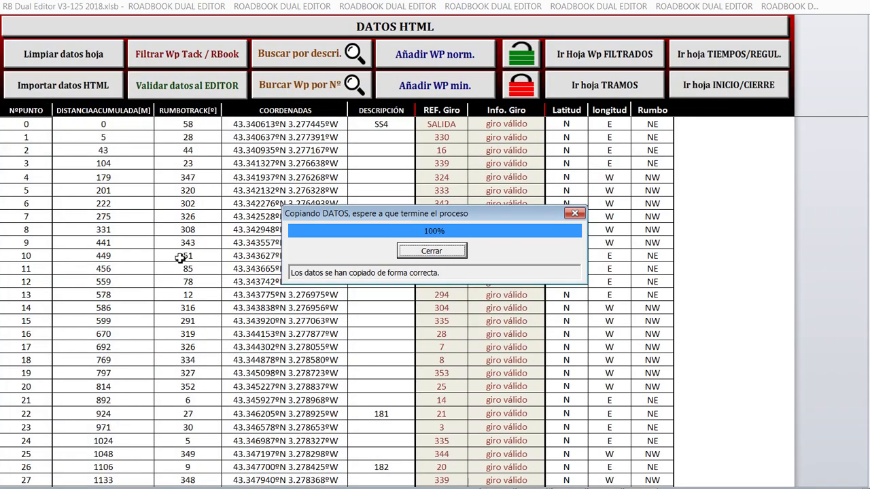
click(431, 250)
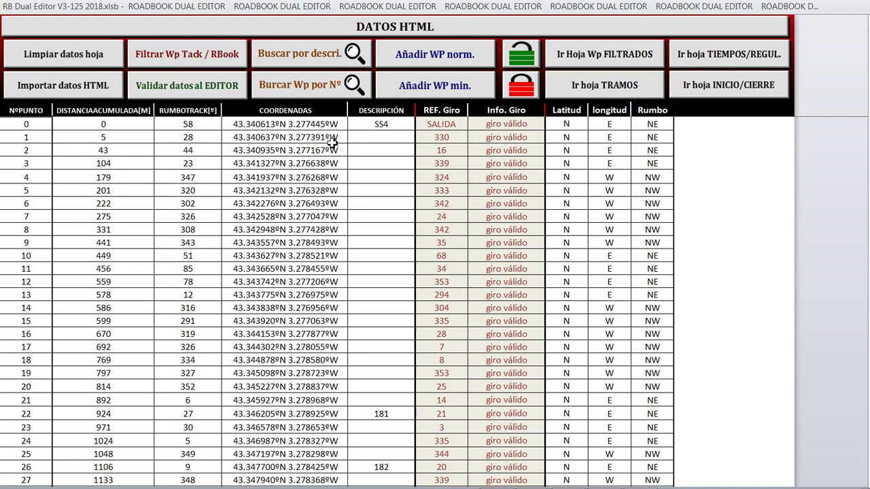
Step: View the form for searching waypoints by description and close it
click(318, 55)
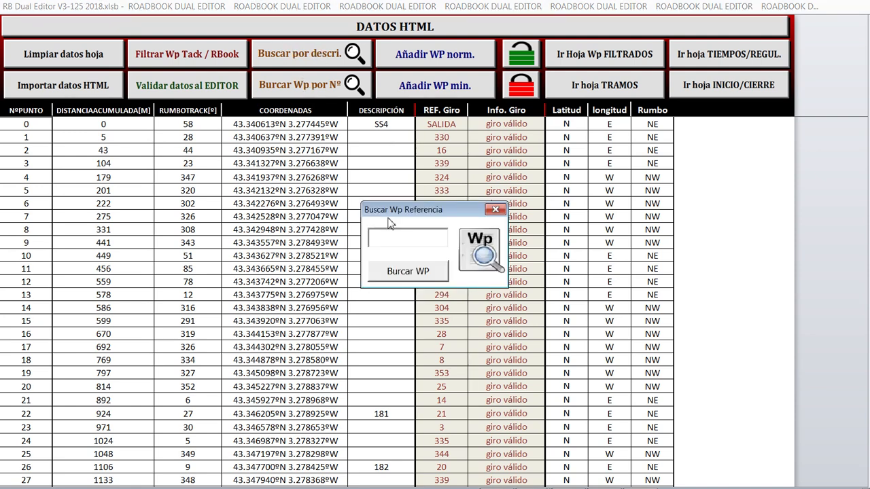
click(495, 209)
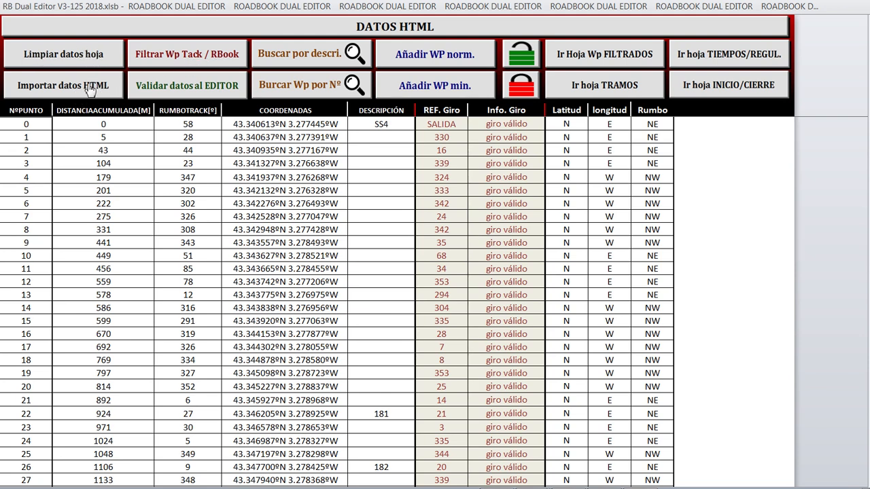
Step: Filter the imported track data so that only the roadbook waypoints are kept
click(212, 58)
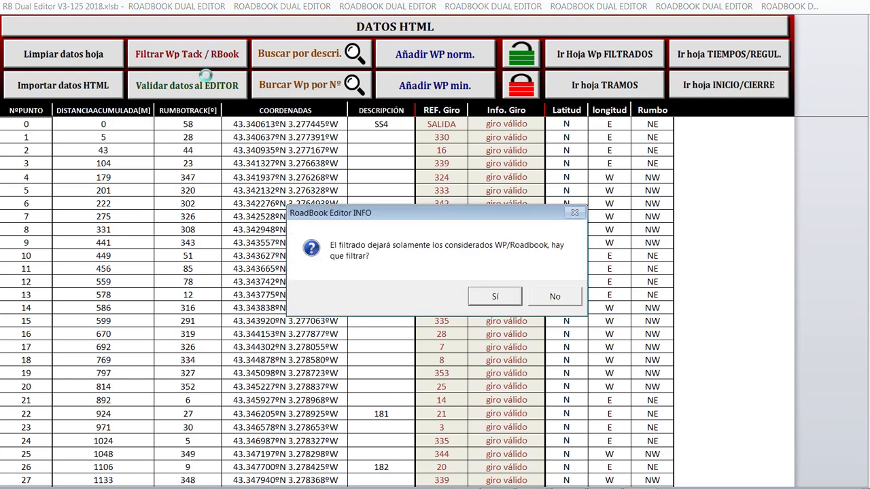
click(495, 299)
click(489, 295)
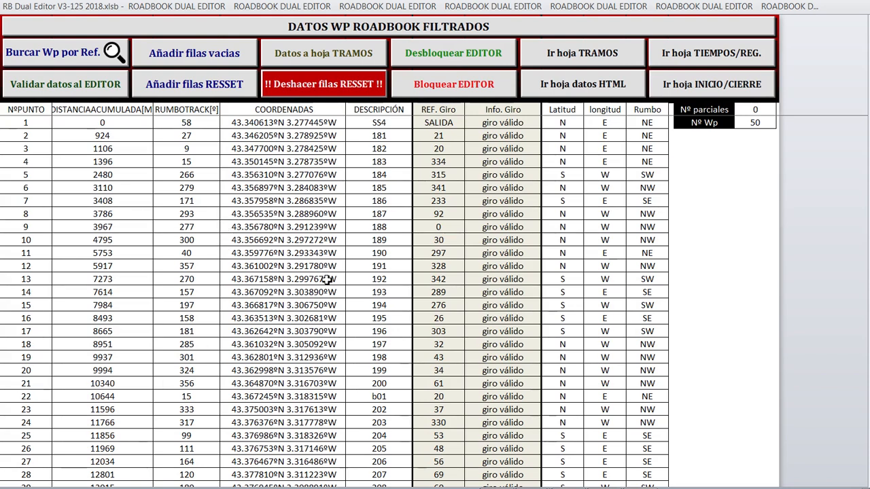
Step: Look at the sheet for joining several roadbook sections and return to the filtered waypoints
click(607, 58)
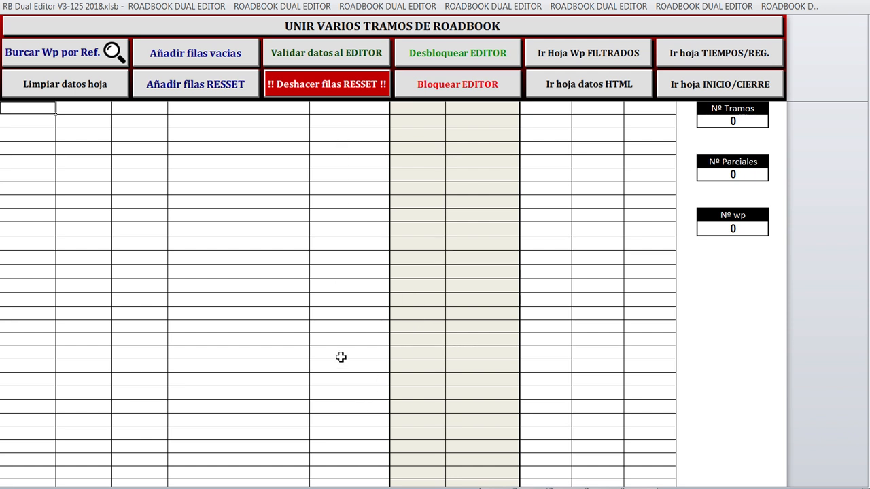
click(610, 56)
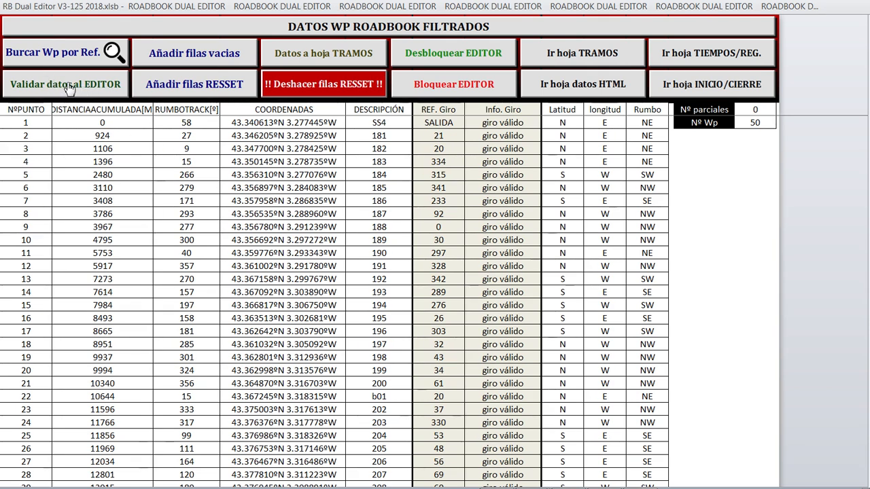
Step: Validate the filtered roadbook waypoint data to the editor and close the copy progress dialog
click(69, 87)
click(492, 299)
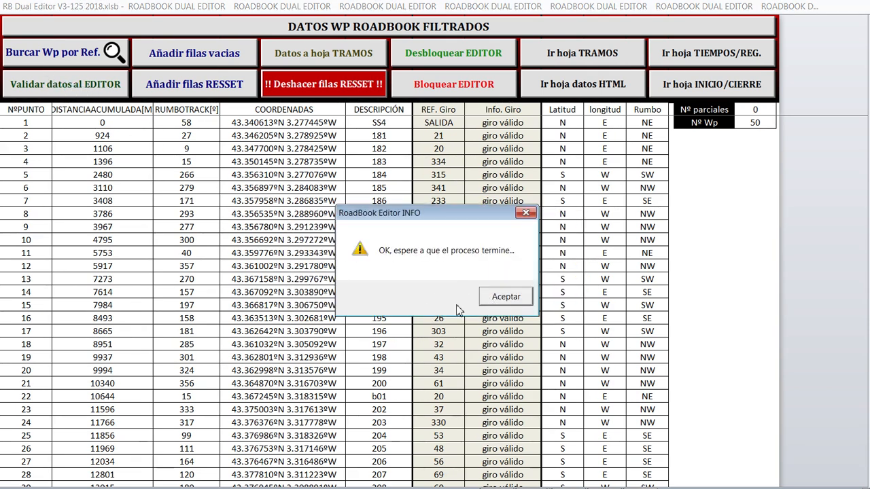
click(509, 298)
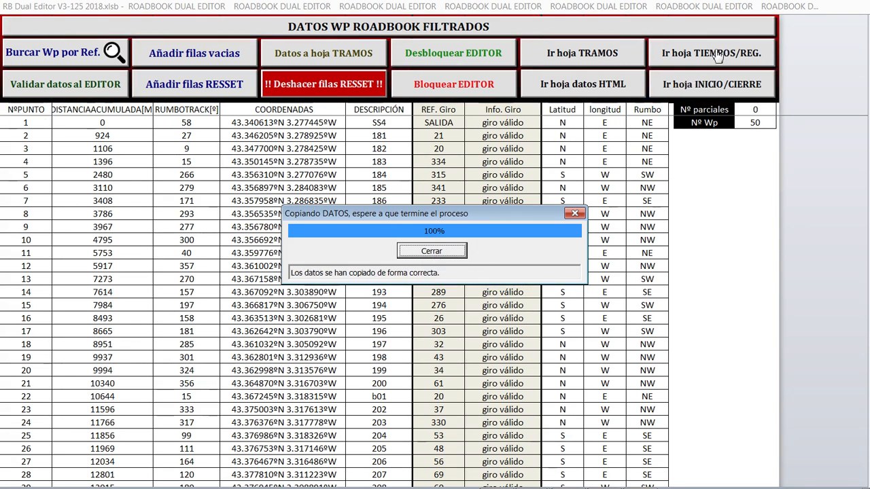
click(432, 251)
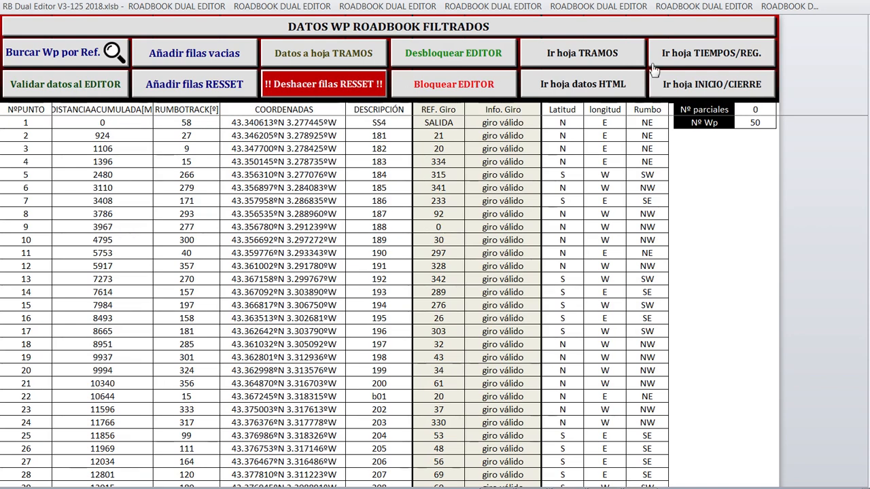
Step: Open the regularity times sheet and autocomplete the first five sections, 0,00 to 3,11 km, with type Vm
click(723, 58)
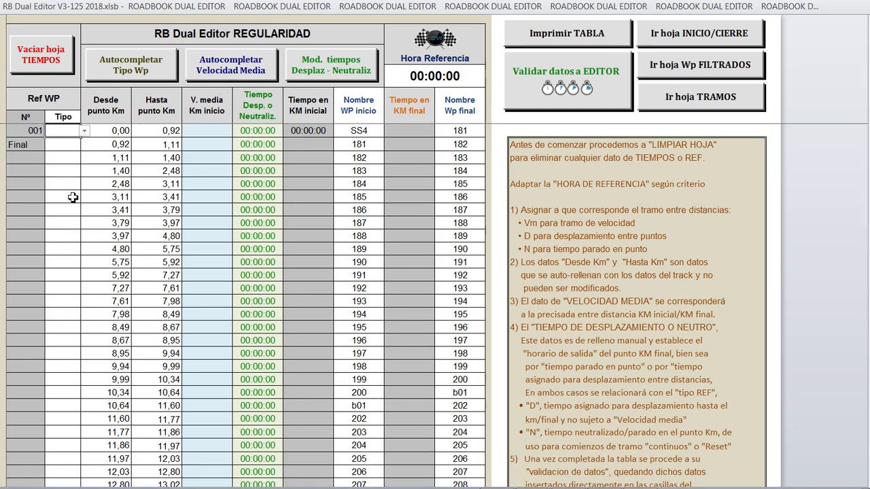
click(70, 170)
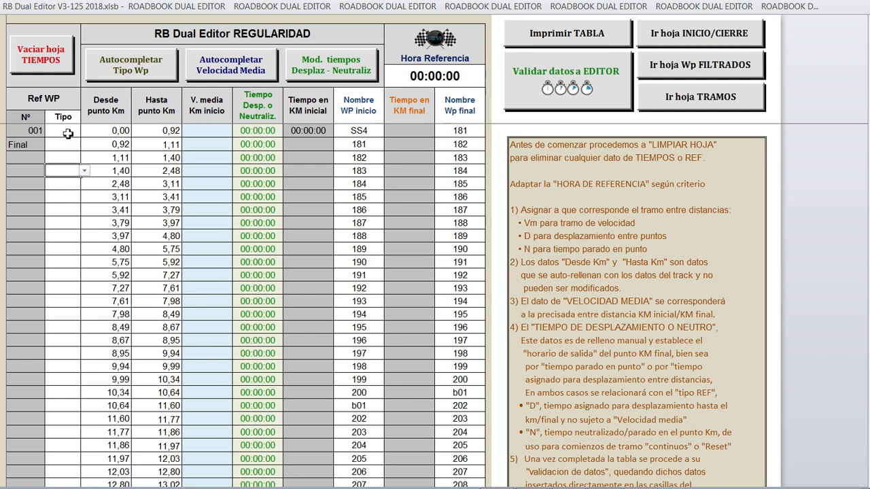
drag(68, 134, 67, 182)
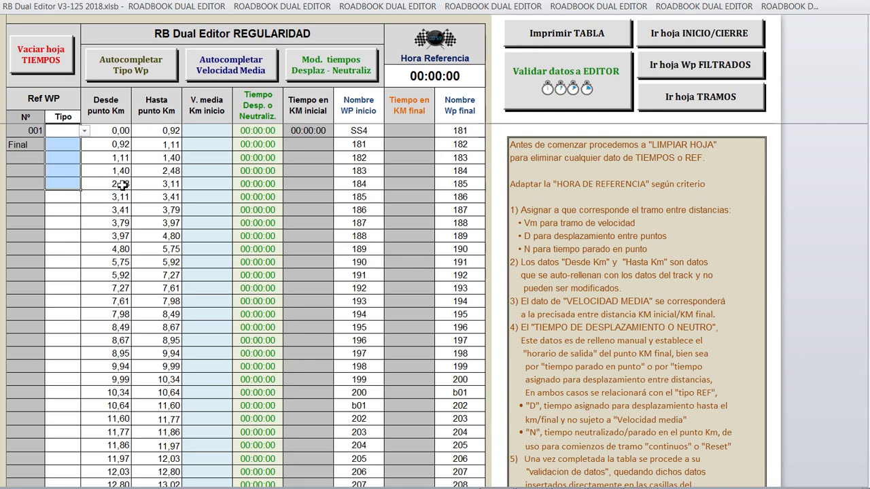
click(120, 71)
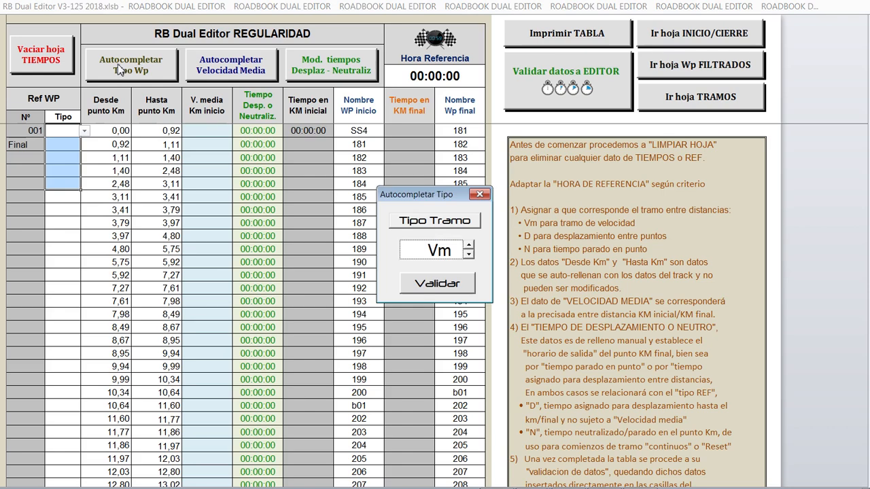
click(469, 255)
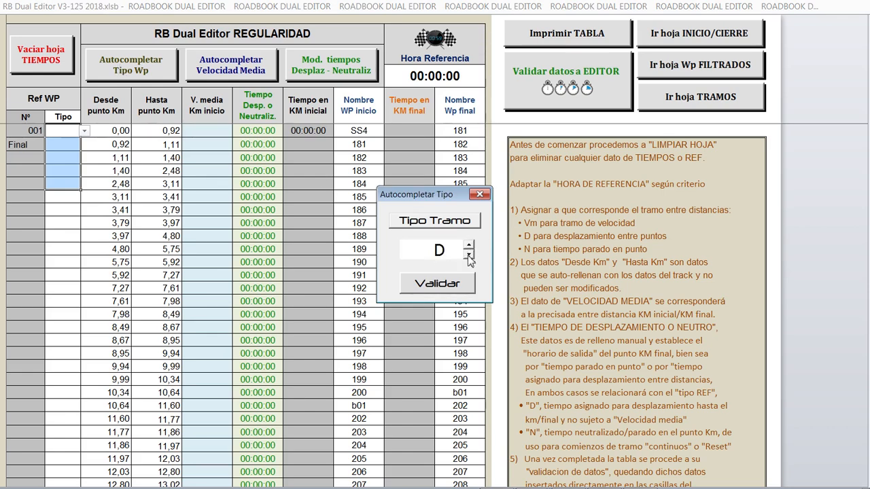
click(469, 246)
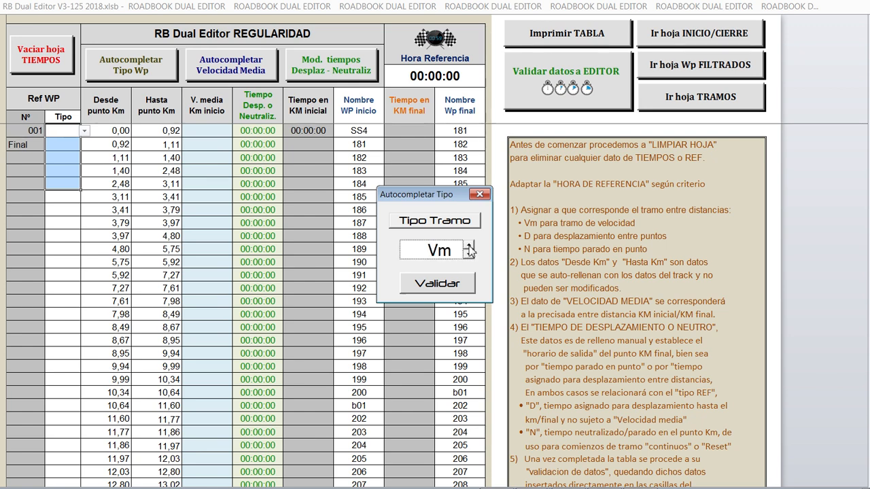
click(469, 254)
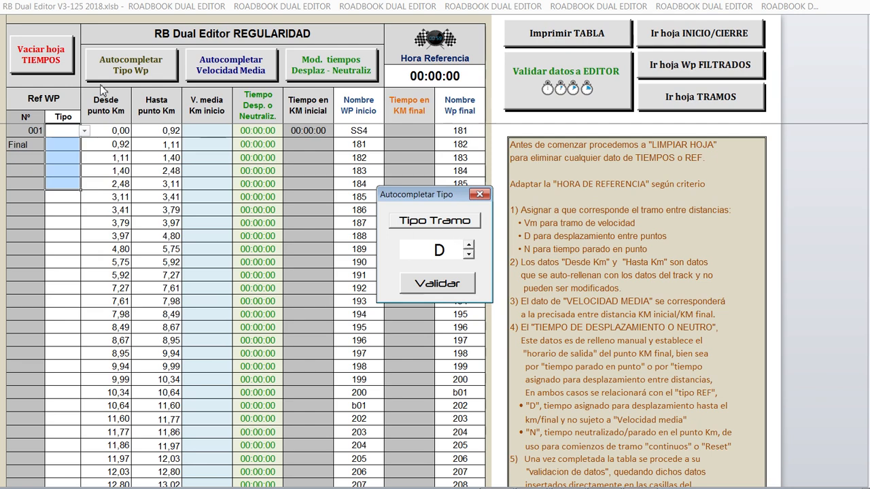
click(469, 246)
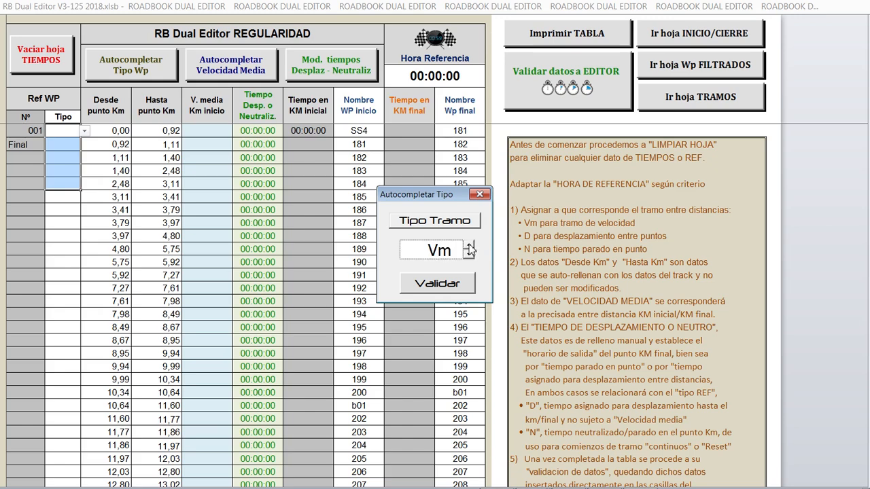
click(439, 282)
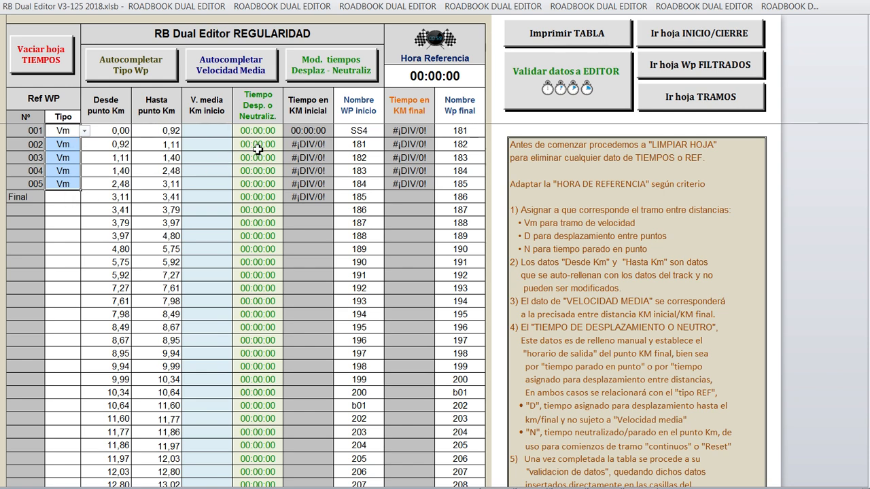
Step: Autocomplete the average speed of the five Vm sections with 30
click(218, 135)
drag(218, 135, 223, 183)
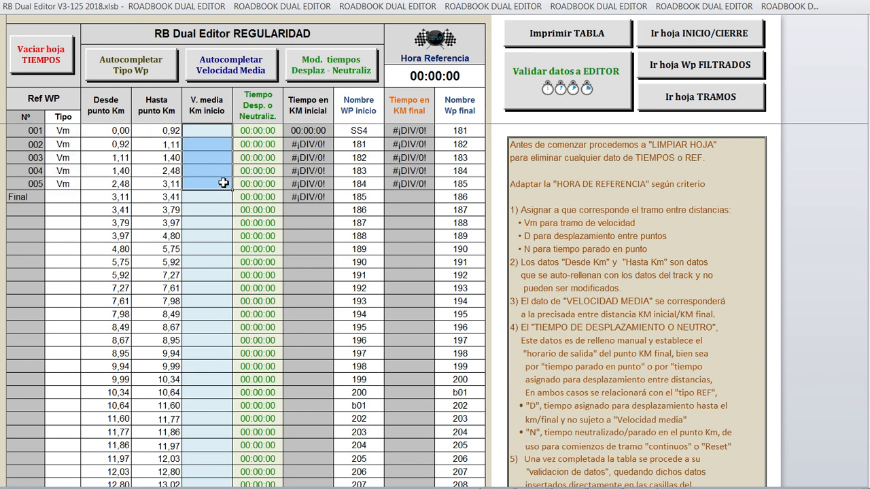
click(234, 73)
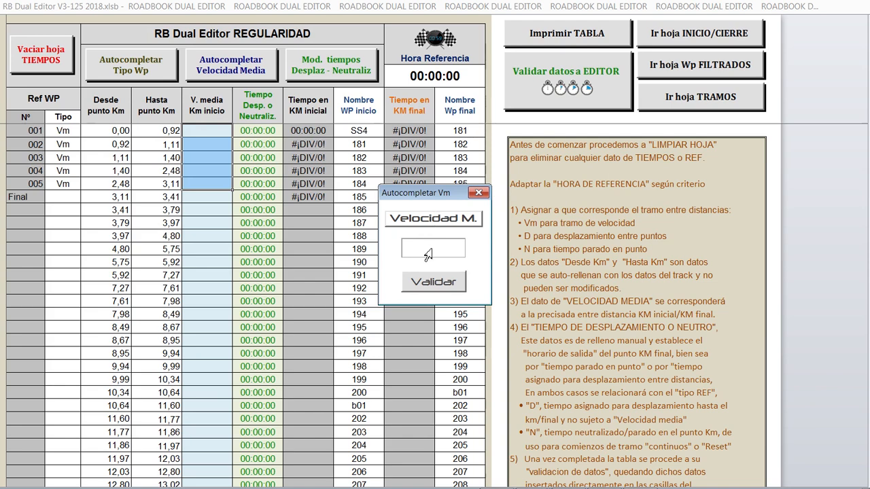
text(30)
click(434, 281)
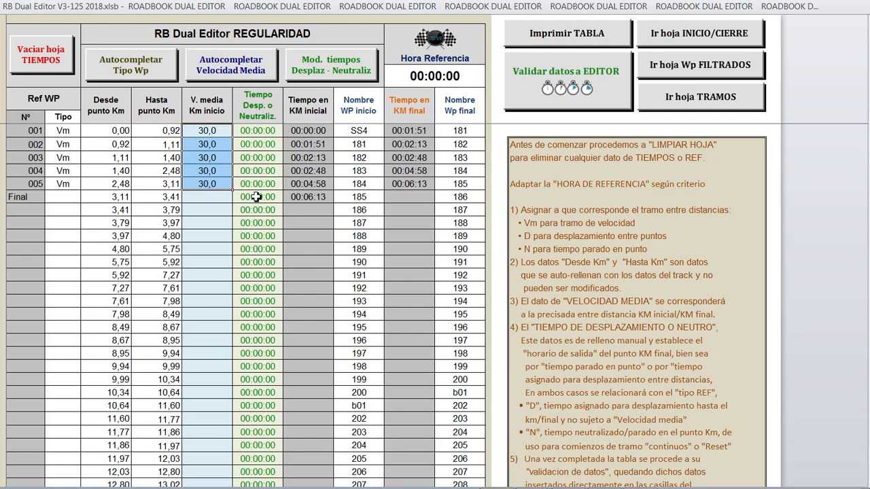
Step: Set the type of the section starting at km 3,11 to N
click(68, 198)
click(84, 196)
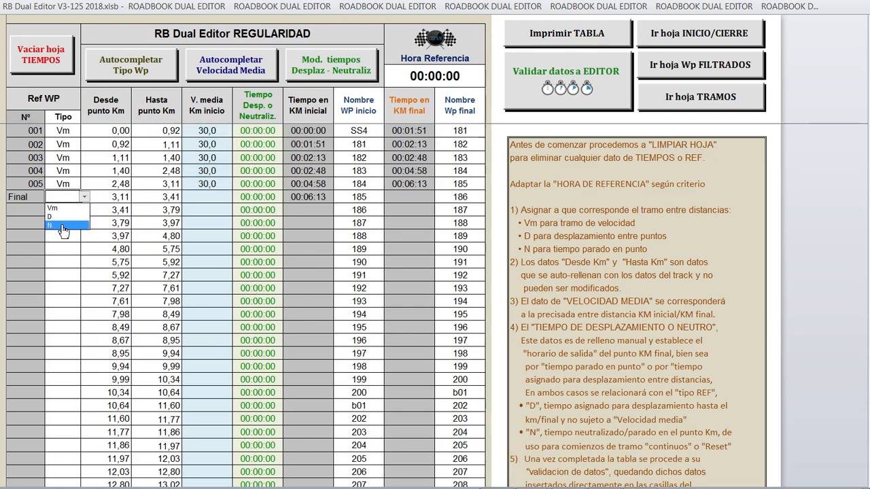
click(62, 225)
Step: Set the neutralization time of the N section to 05 minutes and 00 seconds
click(254, 197)
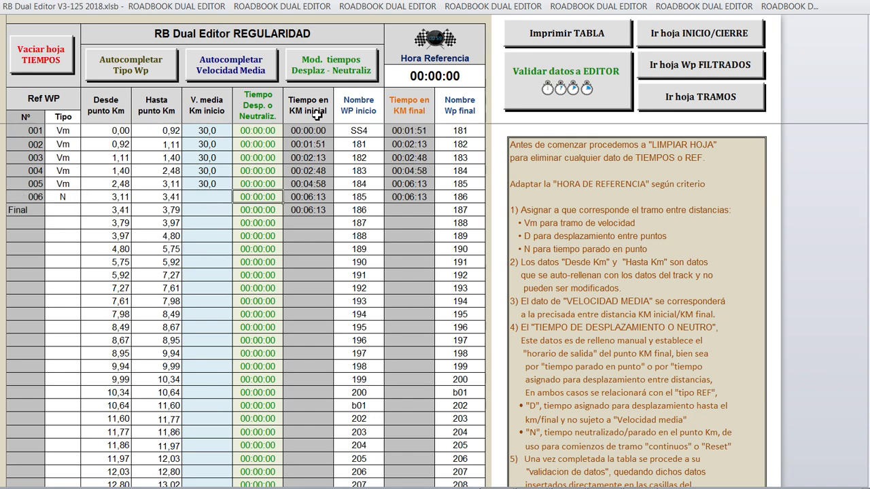
click(344, 72)
click(405, 250)
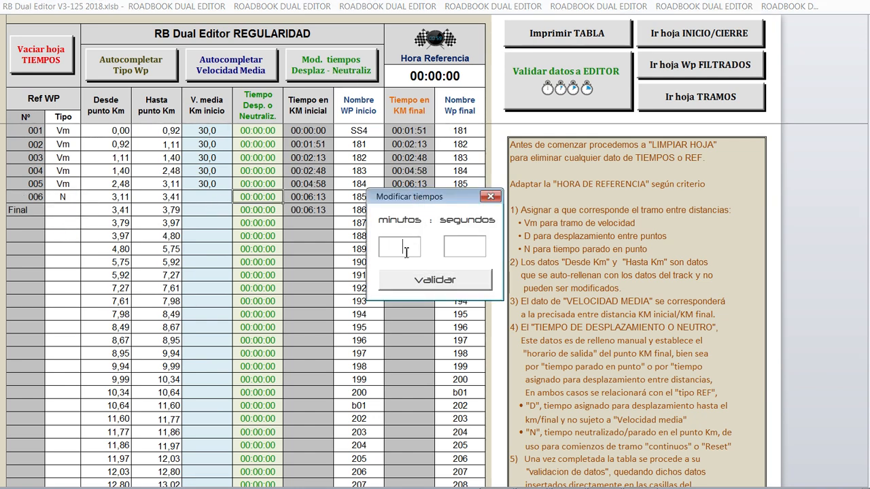
text(05)
click(462, 253)
text(00)
click(456, 283)
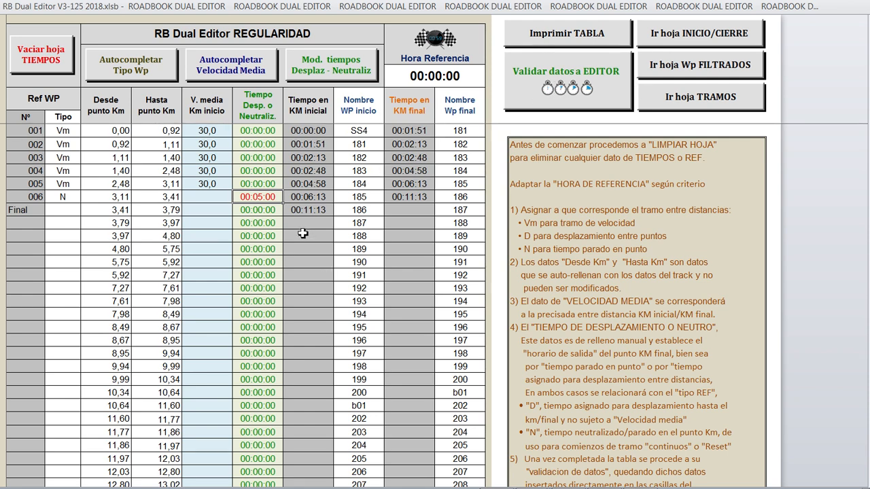
Step: Go to the roadbook editor sheet and add 2 vignette rows
click(713, 40)
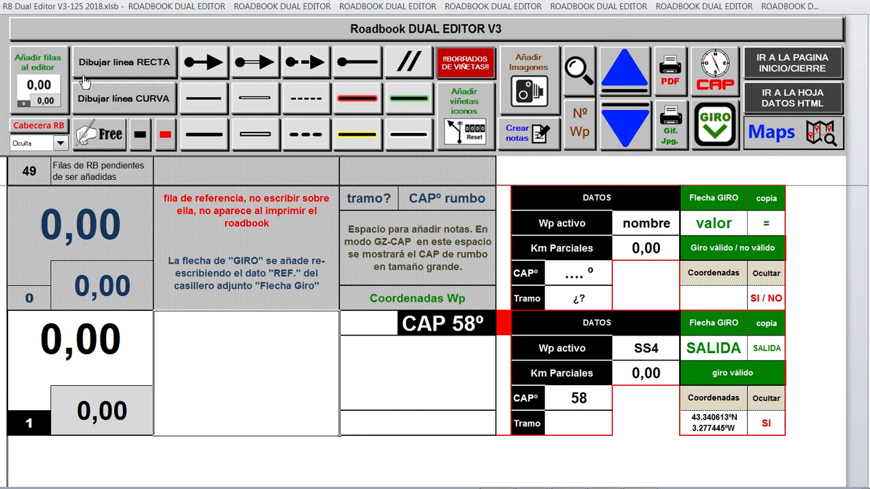
click(52, 65)
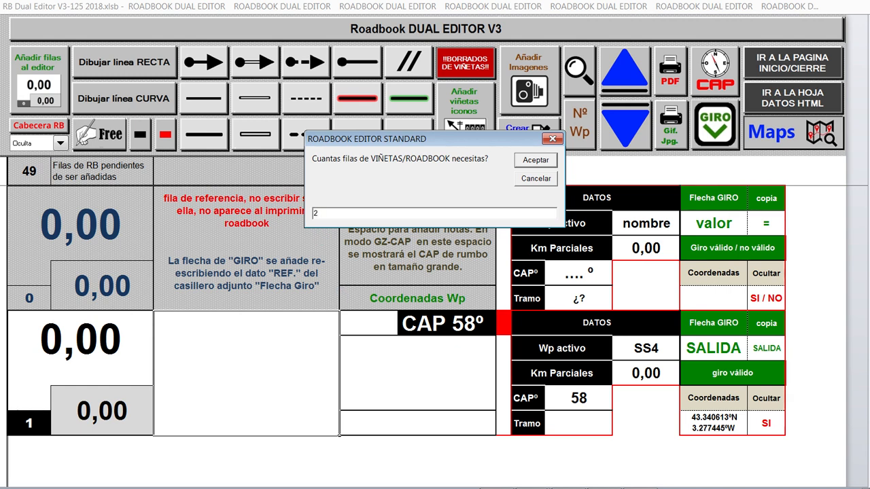
click(552, 158)
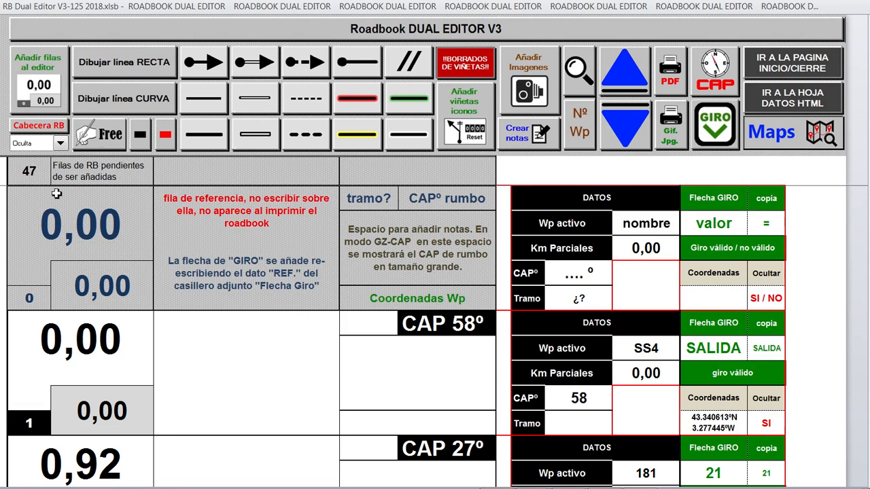
Step: Draw a two-segment straight line in the vignette cell of row 1 and style it as a thick dashed arrow with a dot at its start
click(238, 350)
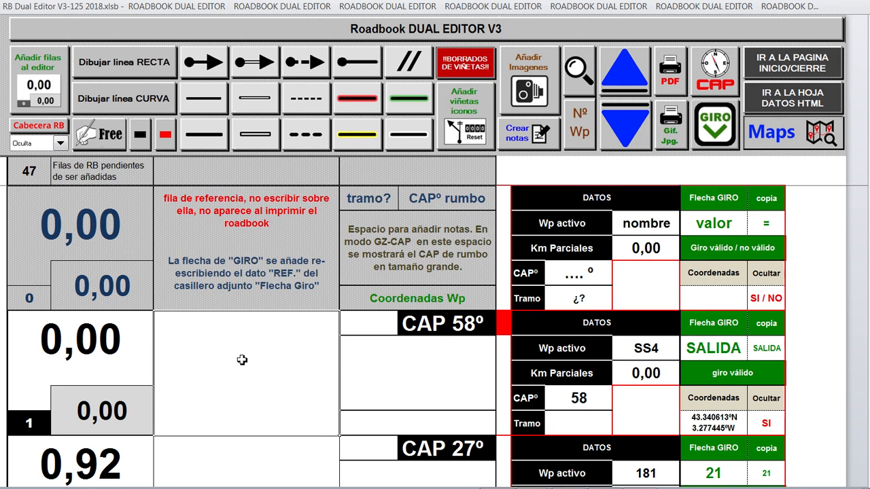
click(372, 402)
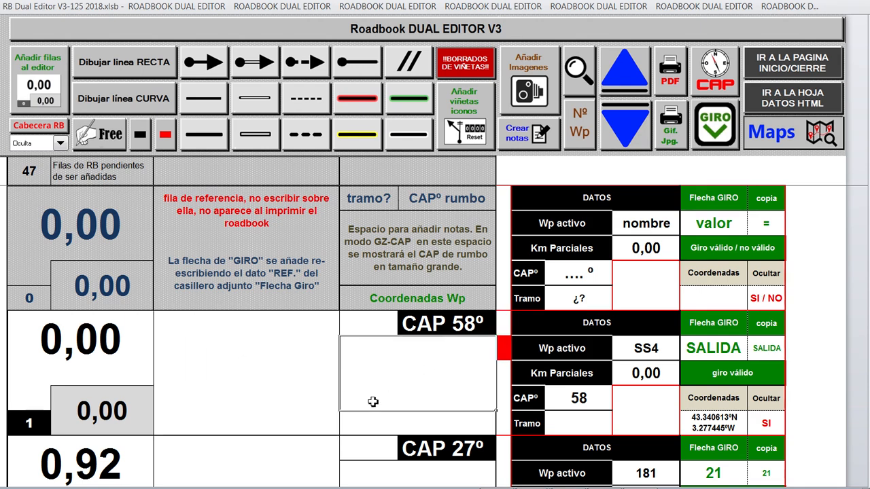
click(297, 376)
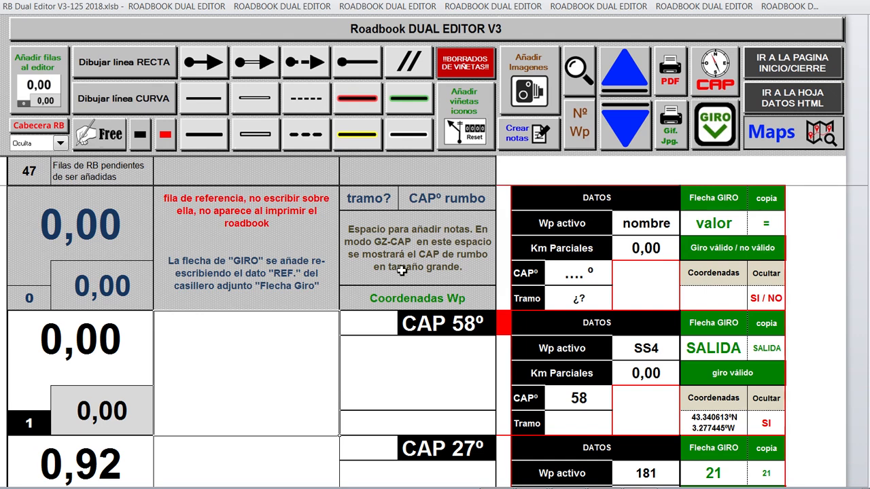
click(140, 66)
drag(233, 359, 313, 327)
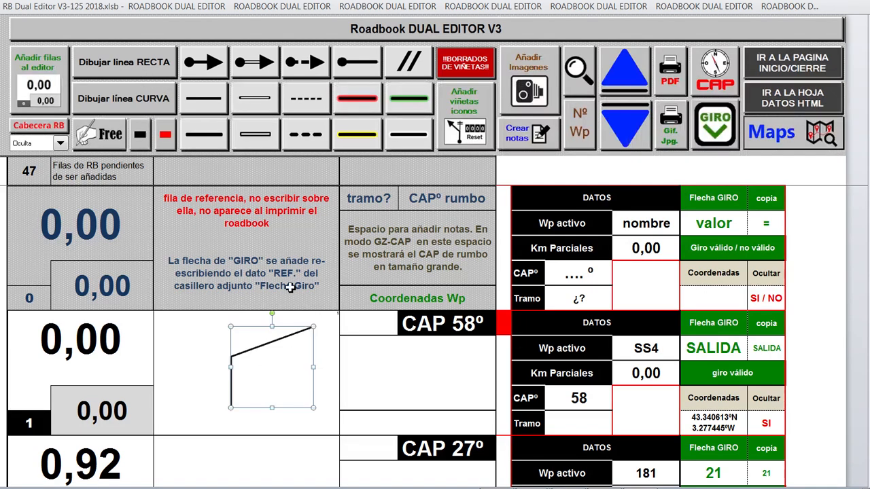
click(215, 65)
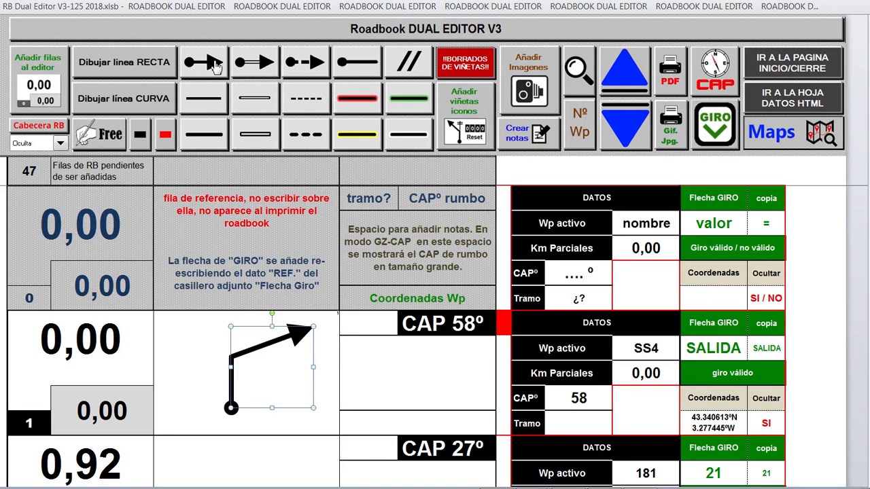
click(255, 66)
click(310, 66)
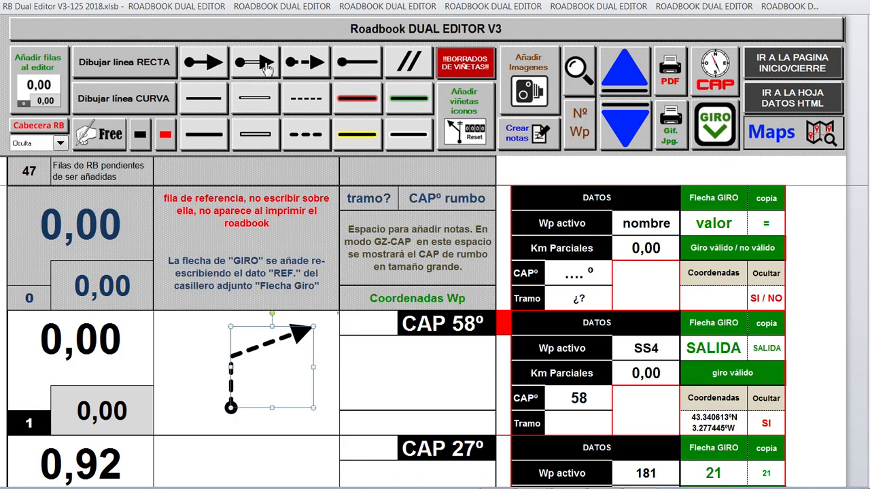
Step: Draw a curved line beside the straight arrow in the row 1 vignette and style it as a dashed arrow with a starting dot
click(130, 99)
click(211, 326)
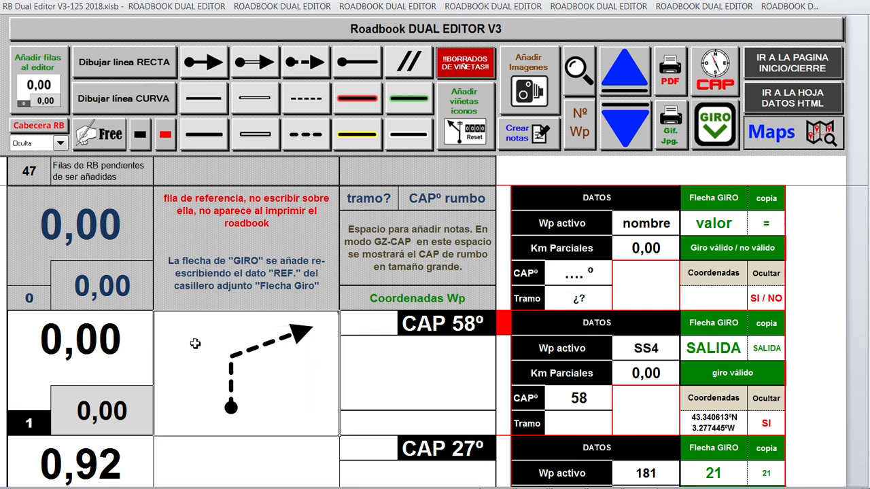
click(133, 108)
double_click(213, 349)
click(219, 64)
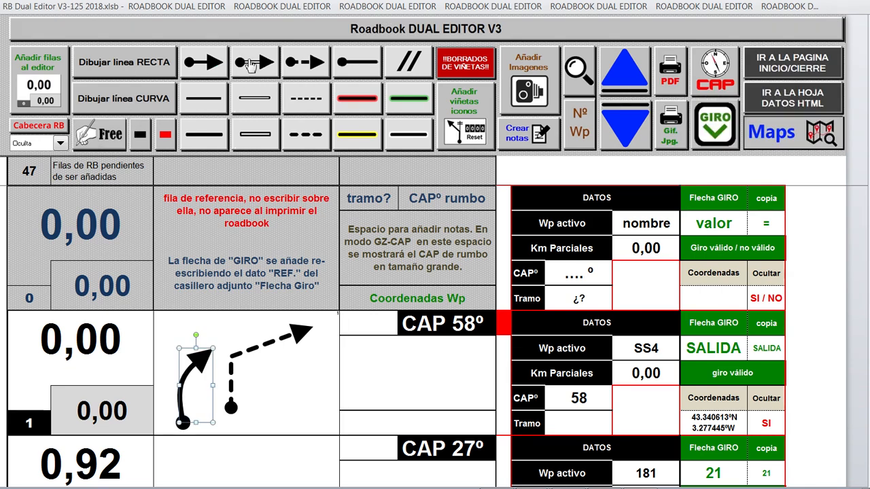
click(252, 64)
click(299, 63)
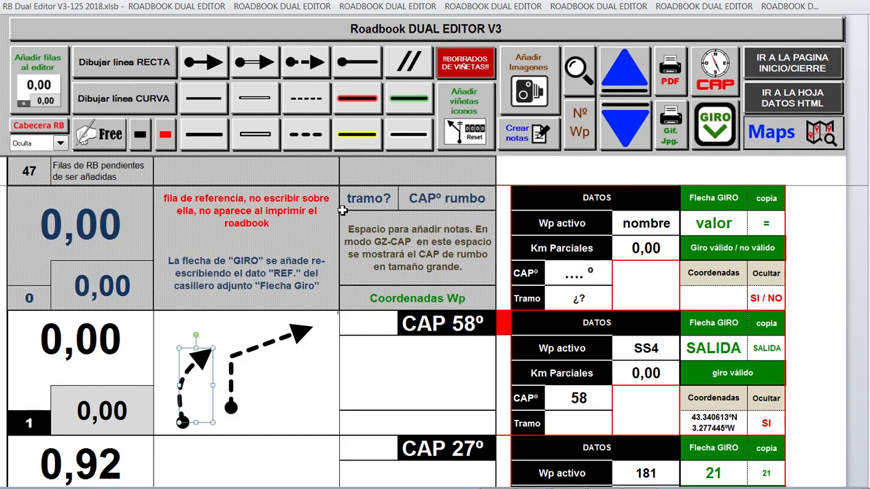
Step: Draw a winding freehand line in the row 1 vignette and style it as a dashed arrow with a starting dot
click(288, 359)
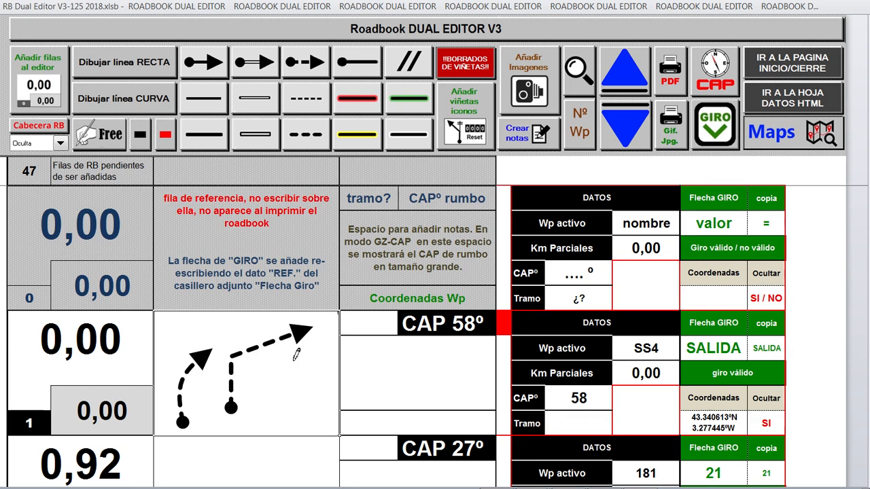
drag(322, 345, 257, 416)
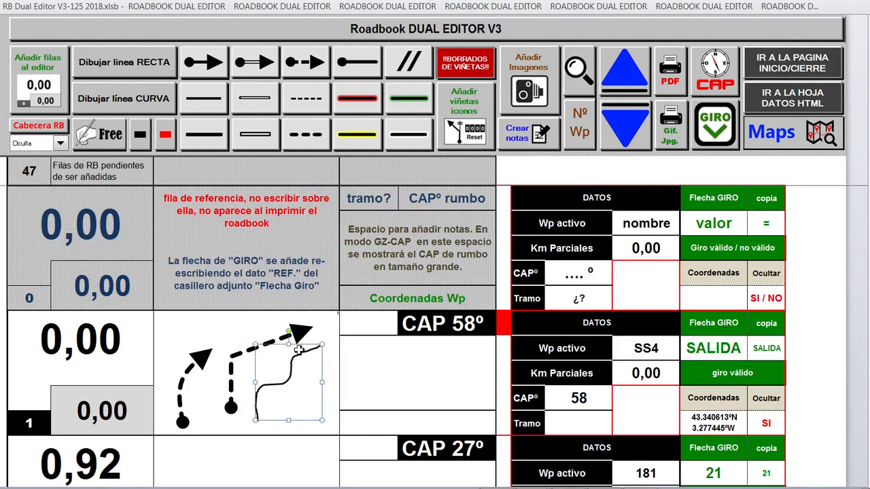
click(303, 67)
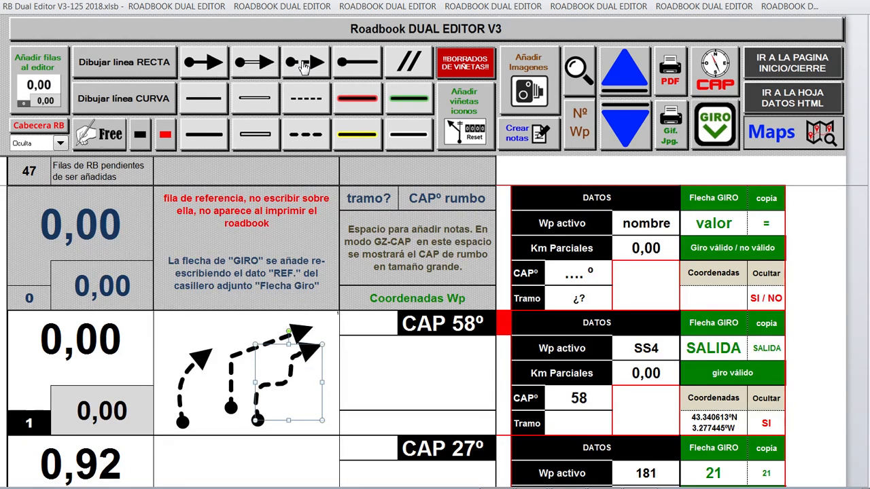
click(238, 337)
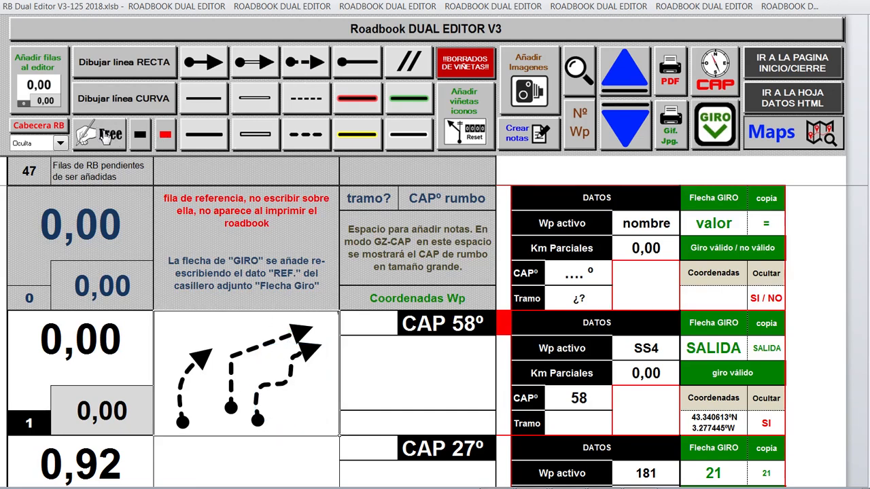
Step: Colour the curved dashed arrow in the row 1 vignette red
click(263, 347)
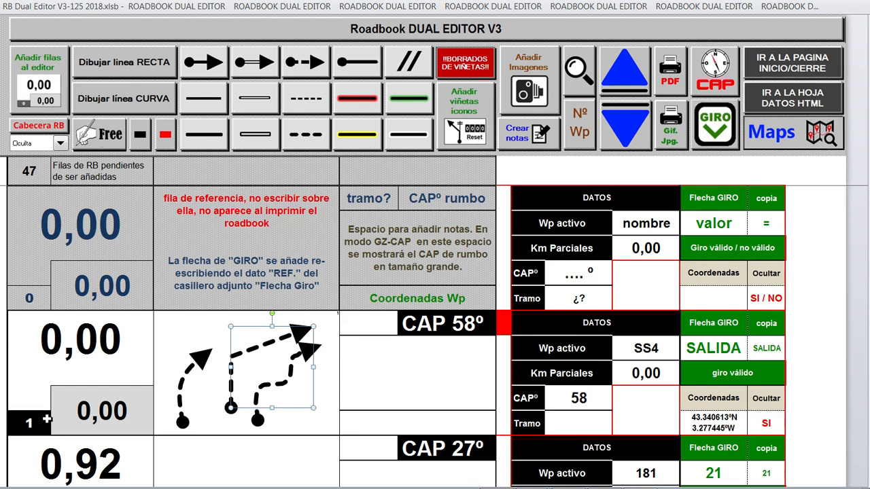
click(192, 367)
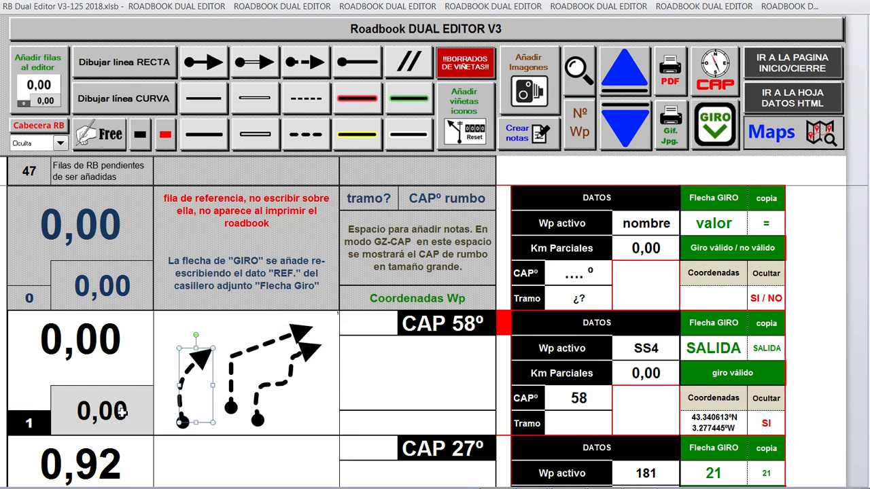
click(164, 134)
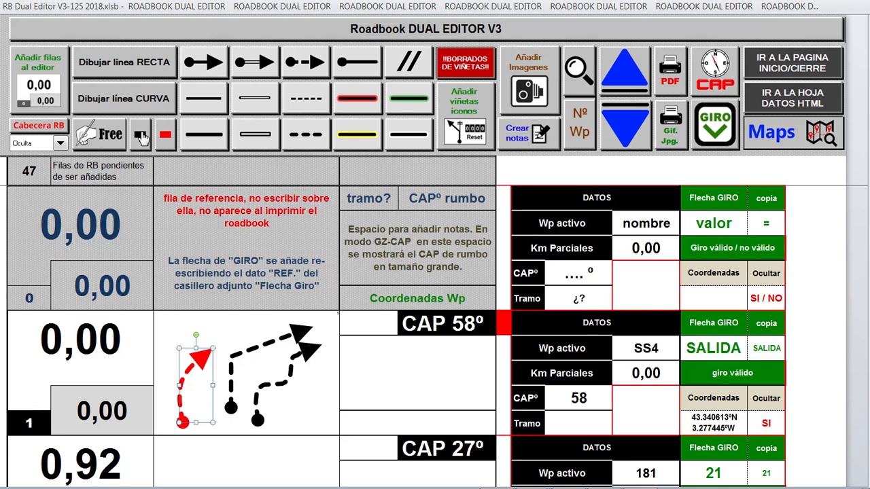
Step: Return the curved dashed arrow in row 1 to black, try red, green and yellow glows on it, and clear the glow
click(140, 134)
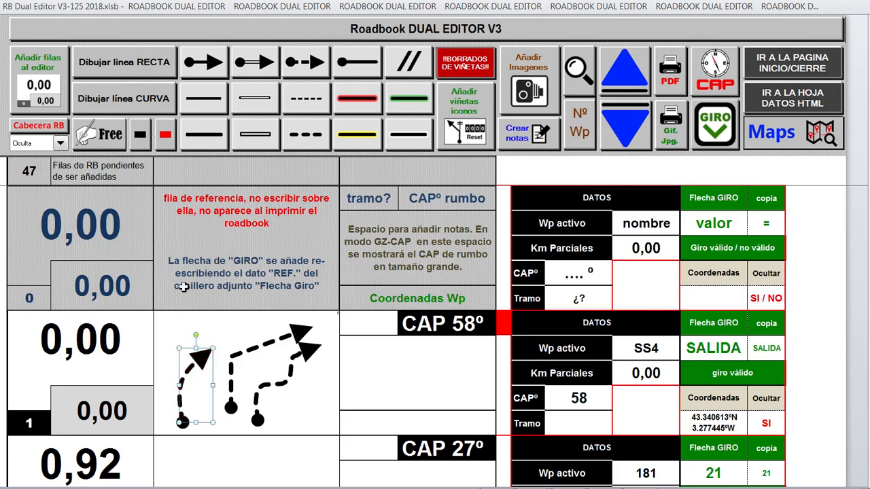
click(369, 102)
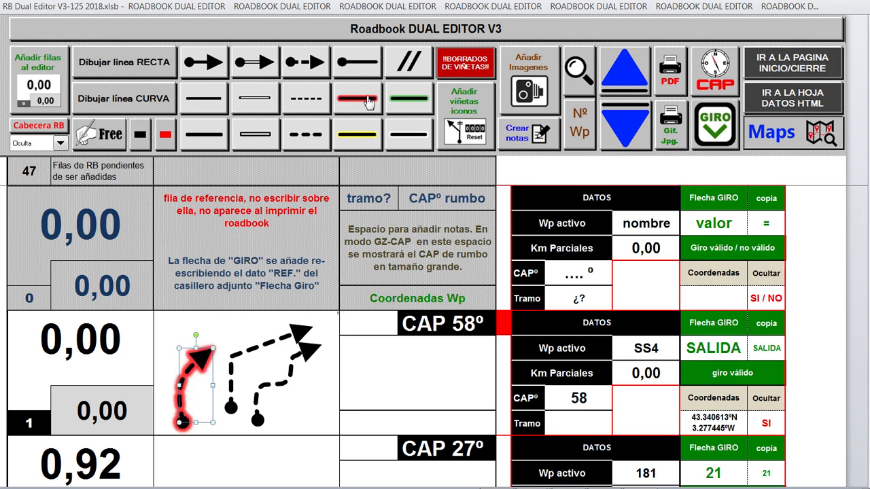
click(407, 100)
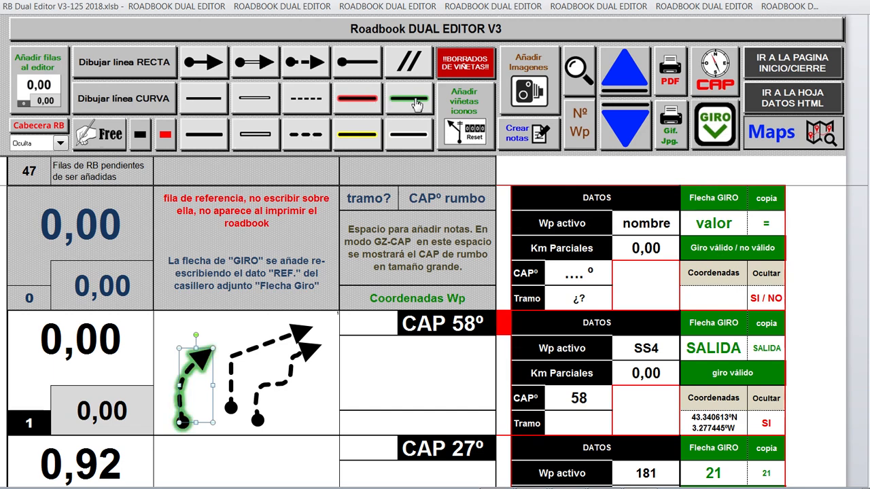
click(367, 139)
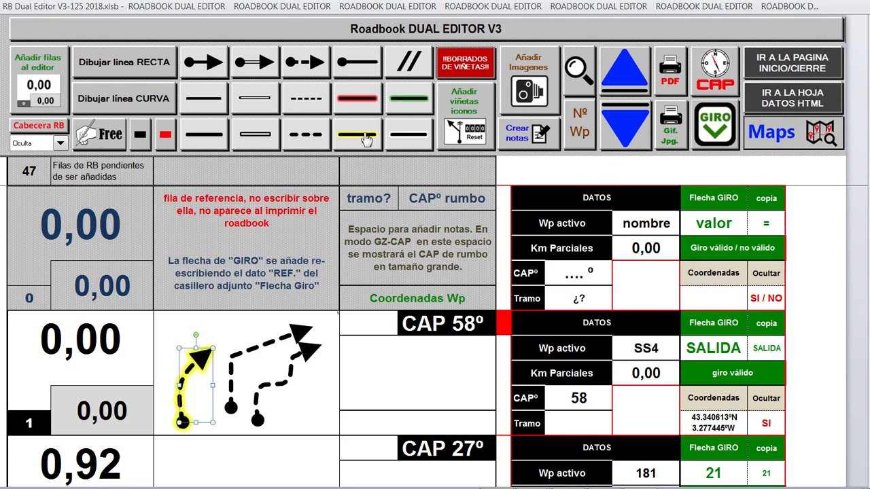
click(409, 139)
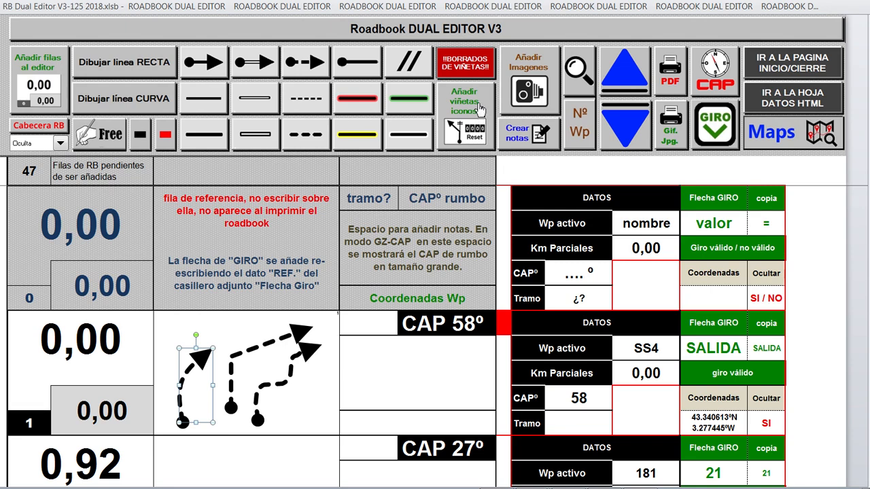
Step: Browse the pre-designed vignettes, icons and notes available for the row 1 vignette cell
click(228, 321)
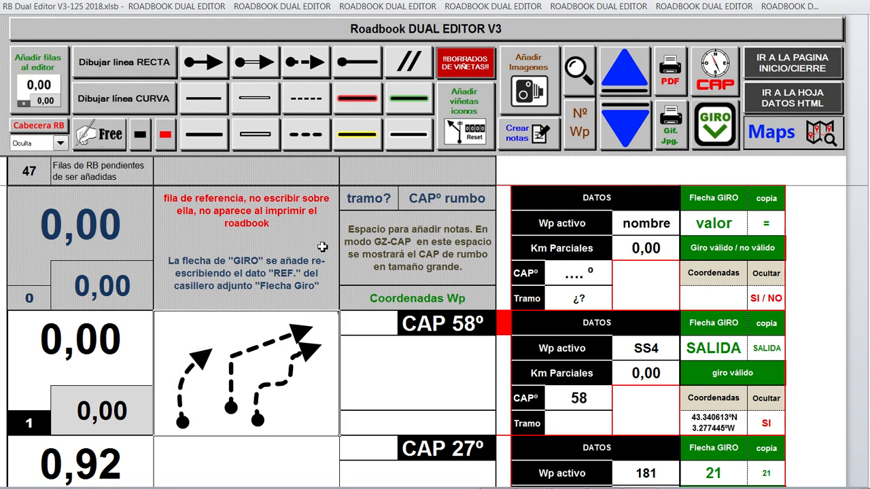
click(458, 124)
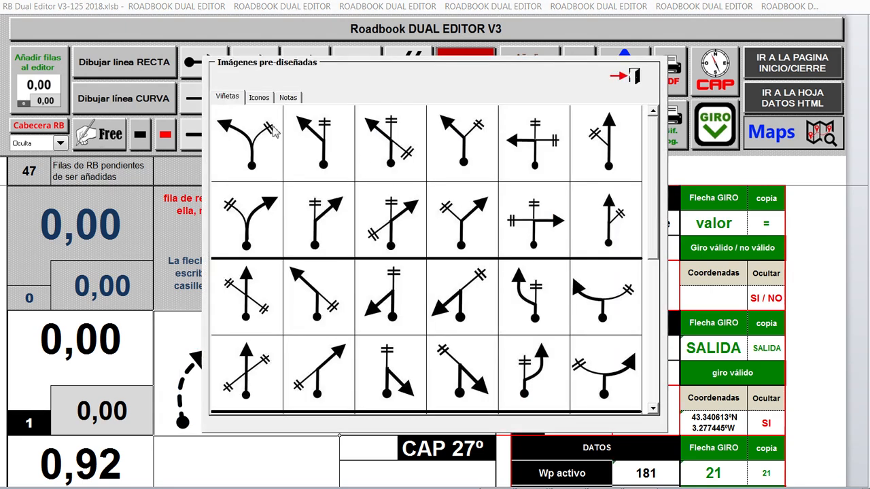
click(260, 98)
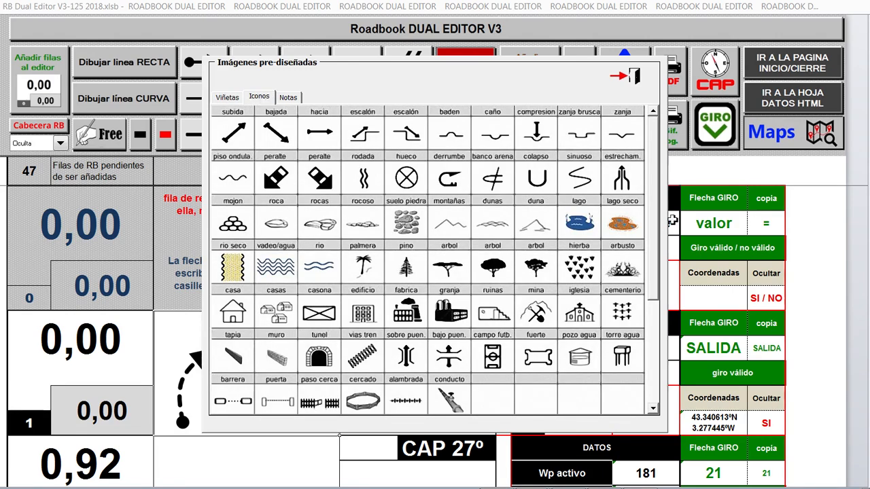
drag(657, 160, 653, 128)
click(287, 99)
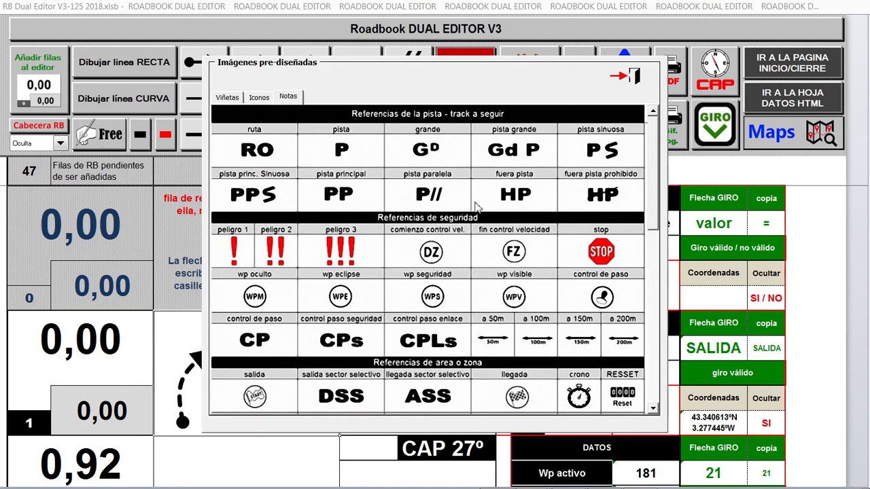
click(633, 79)
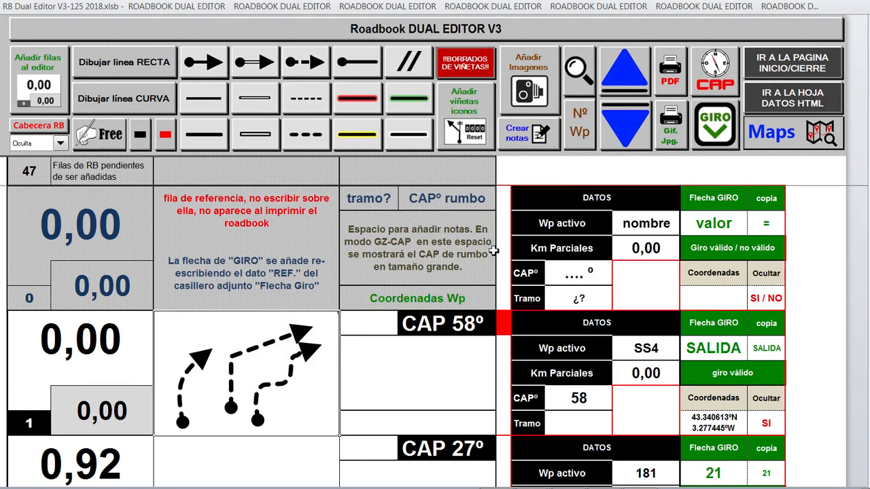
Step: Insert the FZ end-of-speed-control symbol in the row 1 notes cell and move it towards the middle of the cell
click(421, 362)
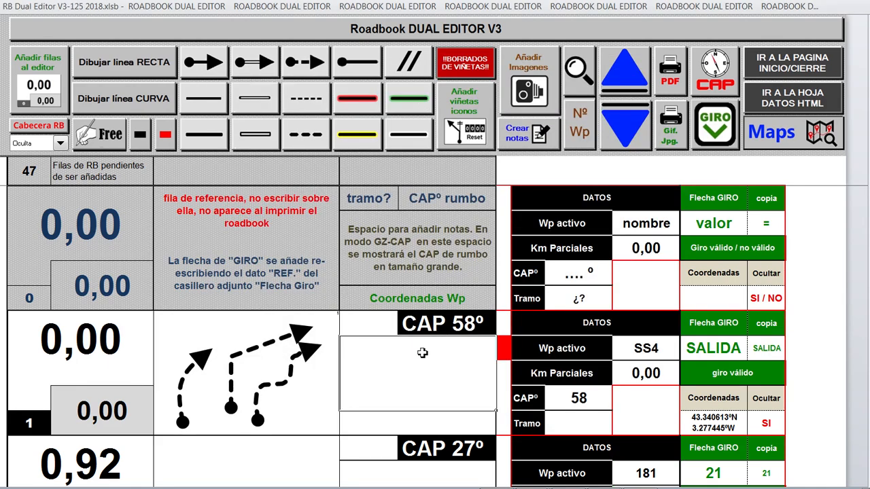
click(470, 108)
click(290, 97)
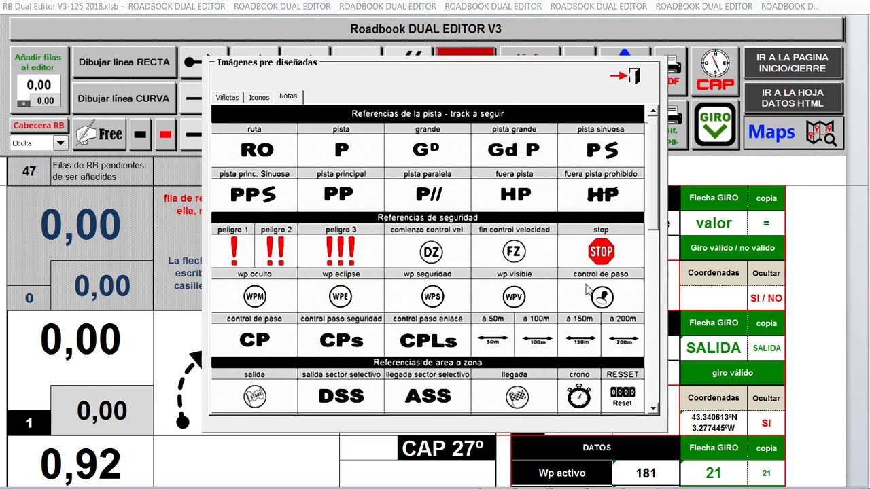
click(631, 77)
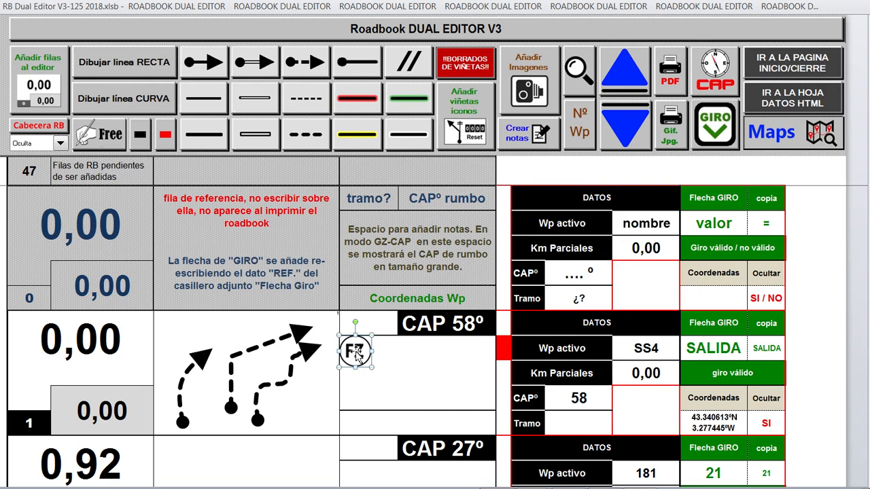
drag(356, 352, 397, 373)
click(451, 384)
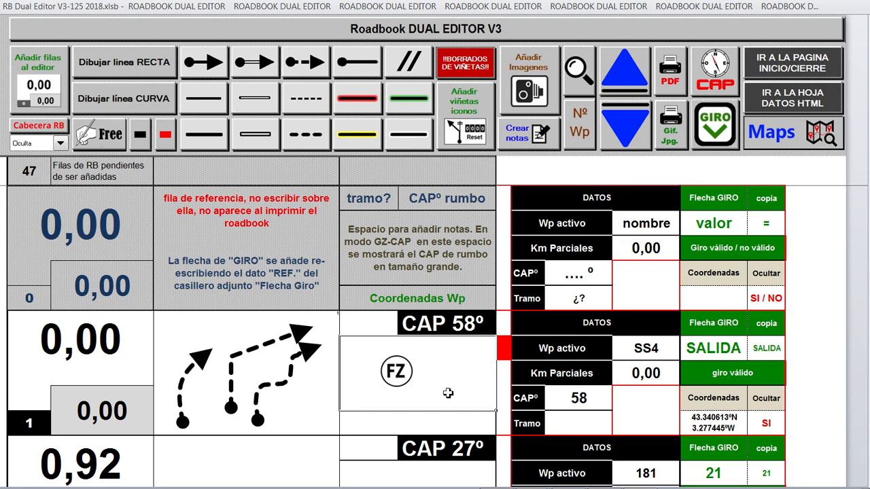
Step: Try red, green and yellow glows on the FZ symbol in row 1 and clear the glow
click(401, 378)
click(373, 99)
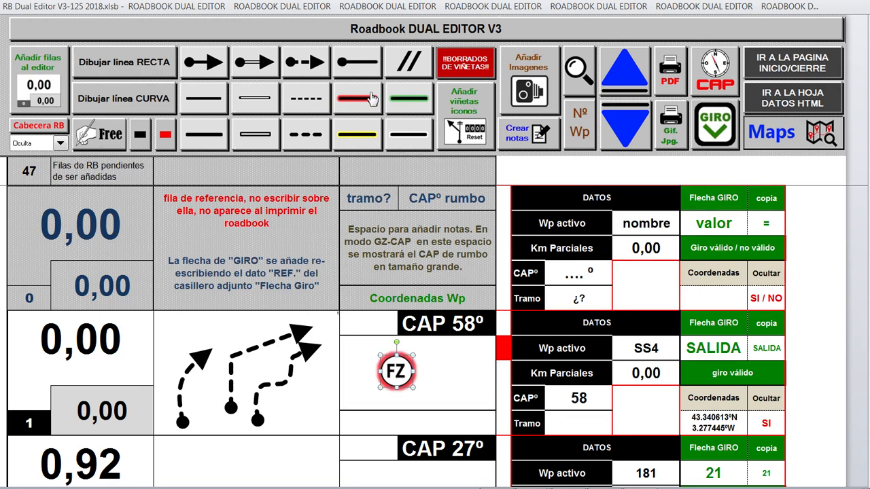
click(408, 104)
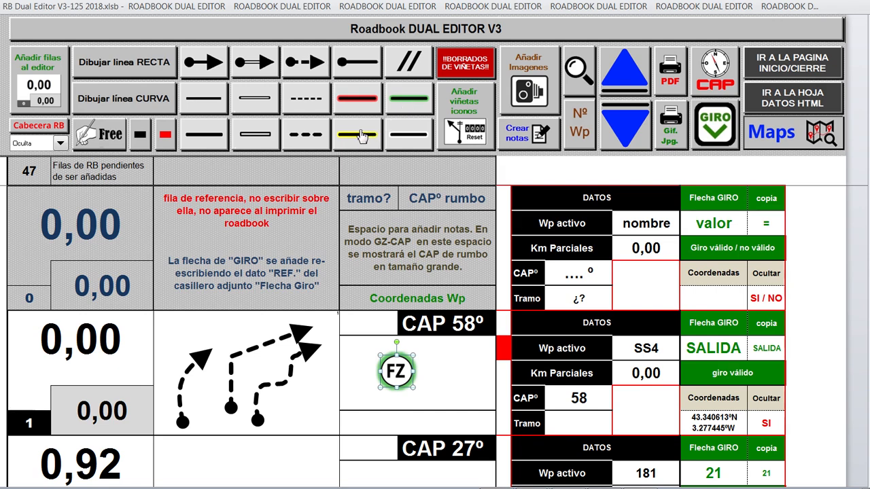
click(360, 134)
click(412, 138)
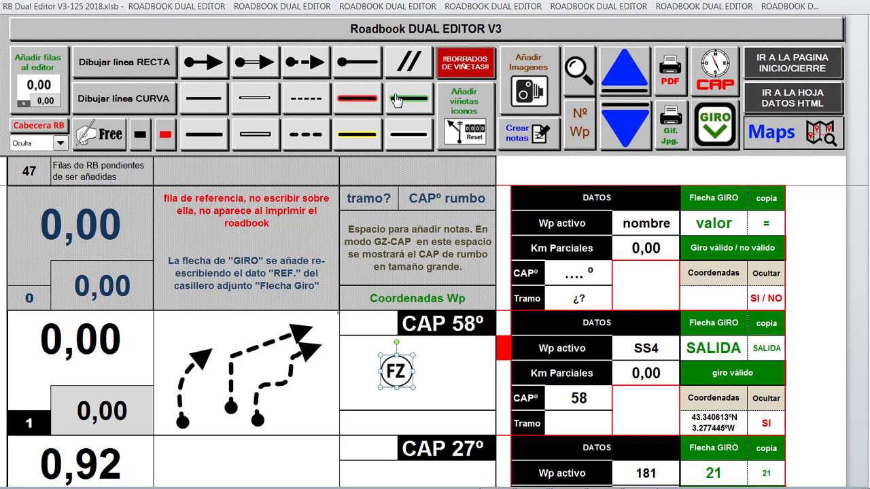
Step: Delete the images in the row 1 notes cell
click(347, 372)
click(460, 68)
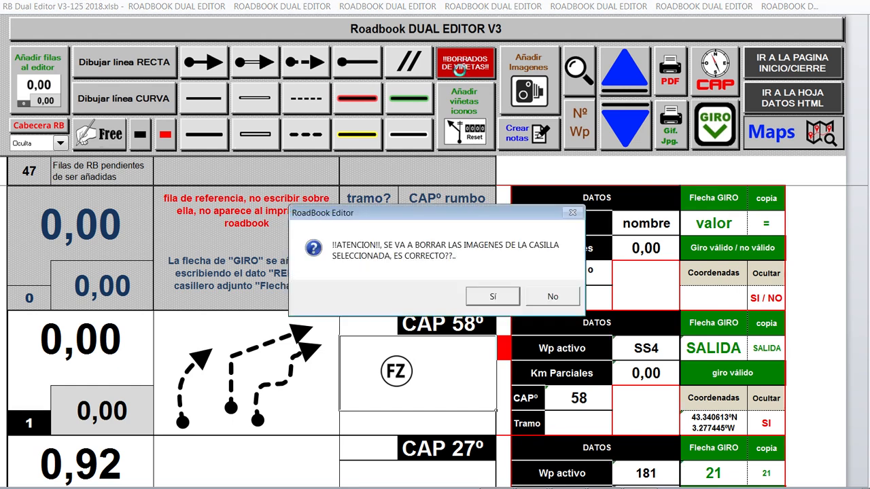
click(502, 297)
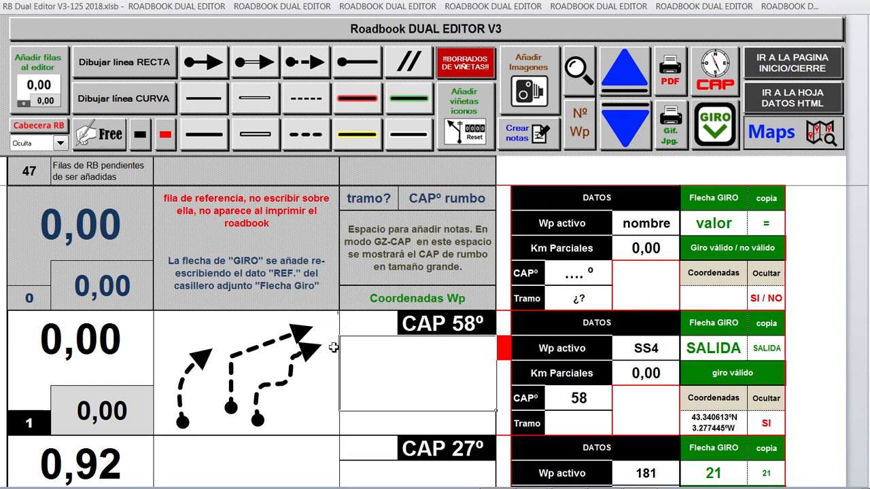
Step: Step through the roadbook rows from row 1 down to row 3 and back, checking their vignette and notes cells
click(246, 326)
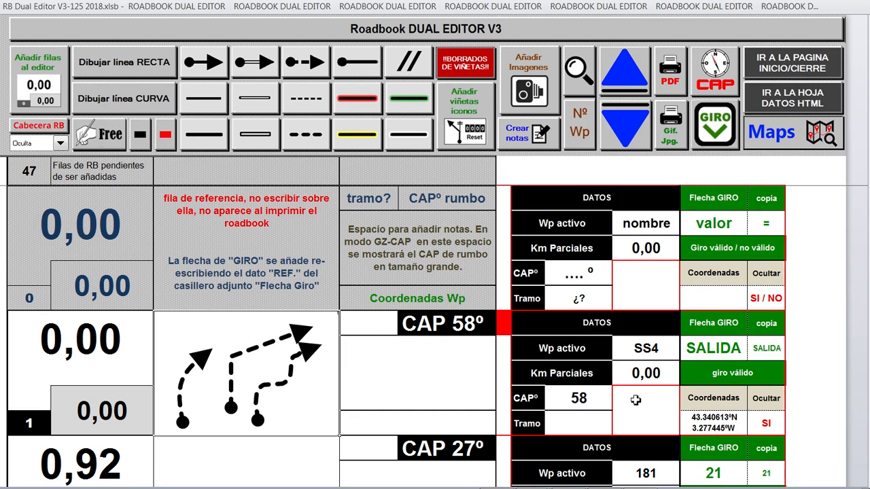
click(414, 363)
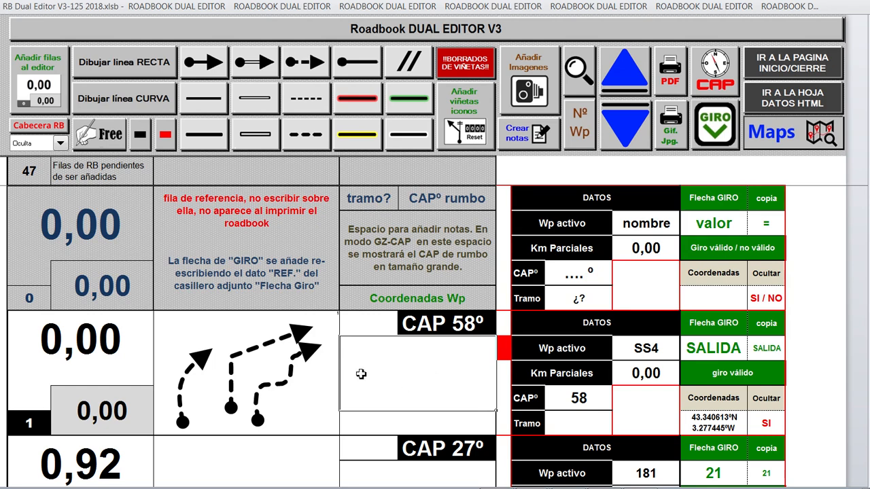
click(633, 138)
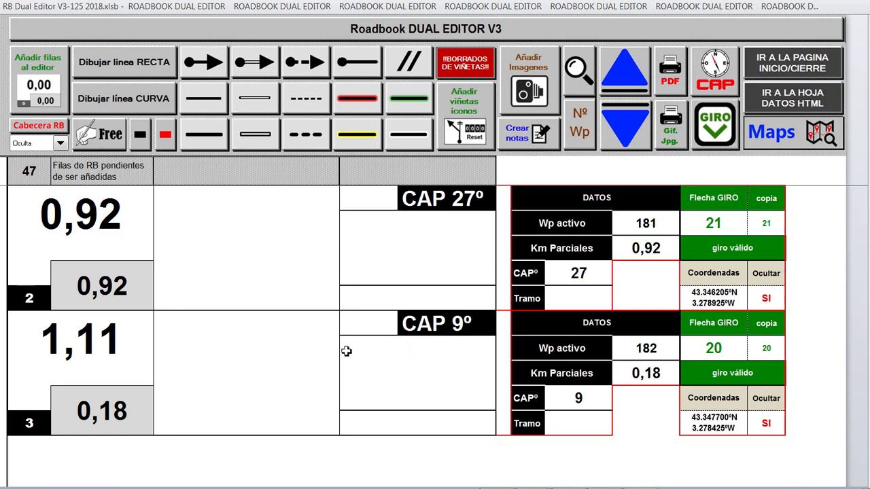
click(301, 359)
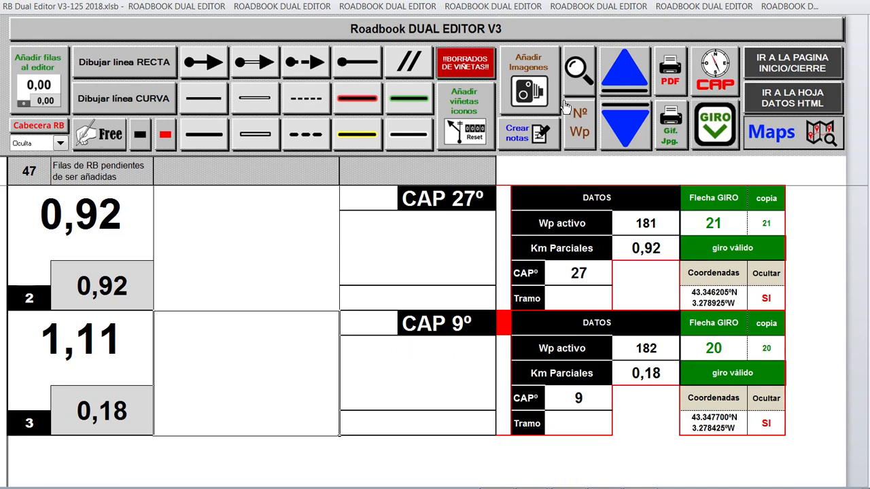
click(629, 76)
click(628, 128)
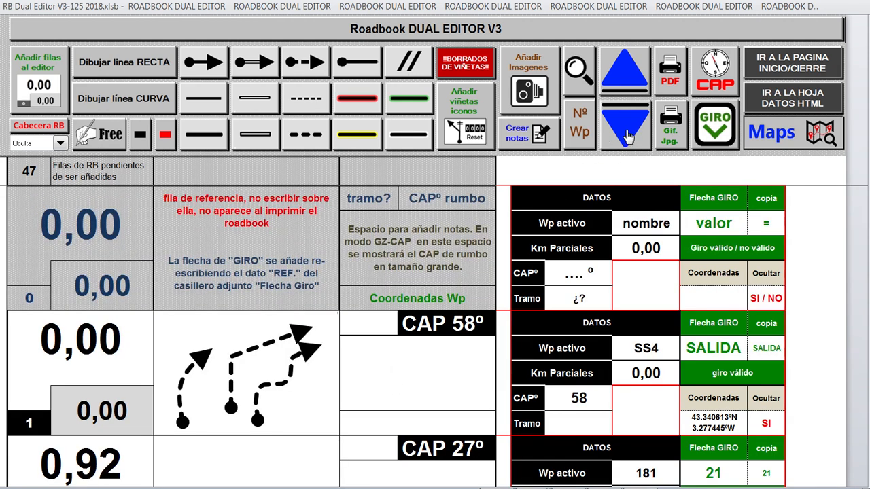
click(627, 75)
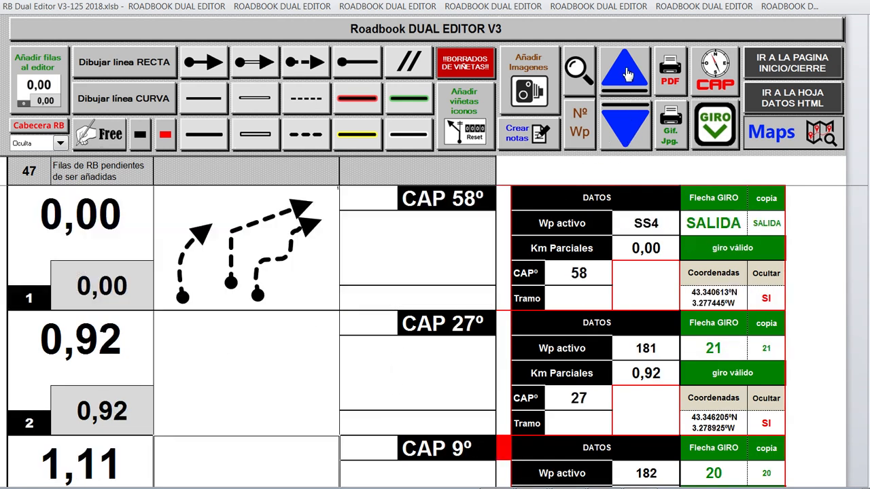
click(626, 75)
click(305, 213)
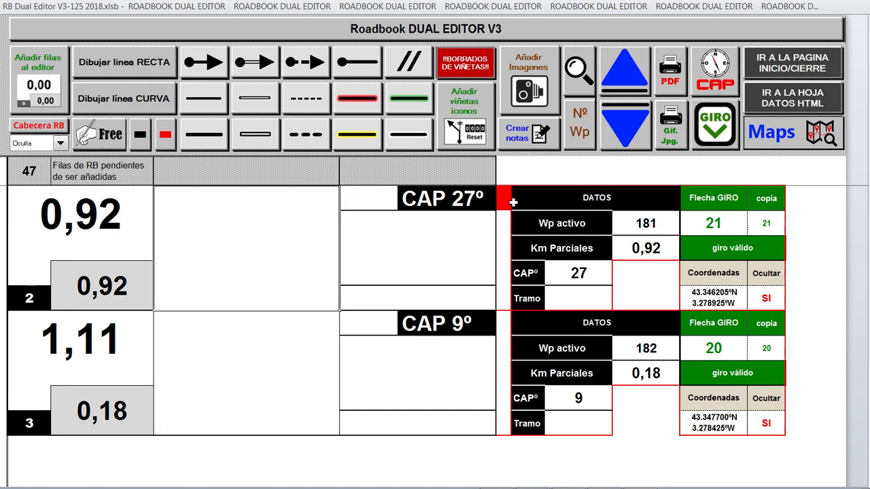
click(637, 67)
click(638, 120)
click(638, 120)
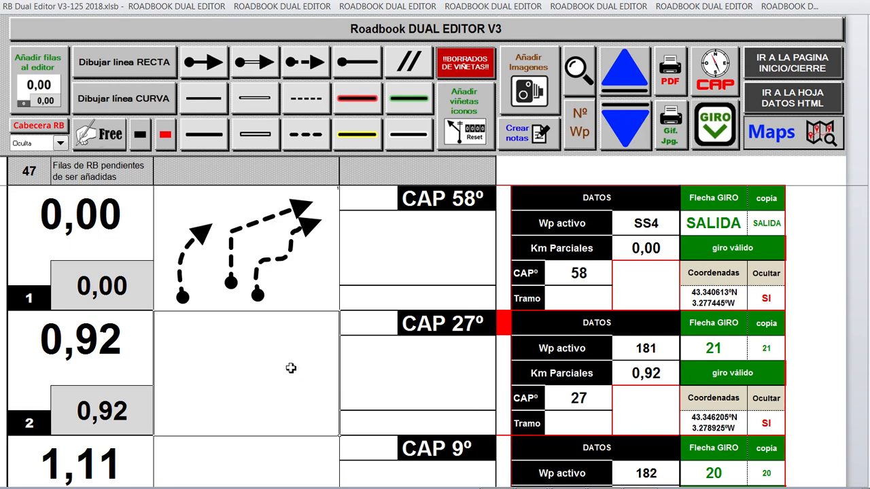
Step: Create a text note reading "demo" in the row 2 notes cell
click(421, 373)
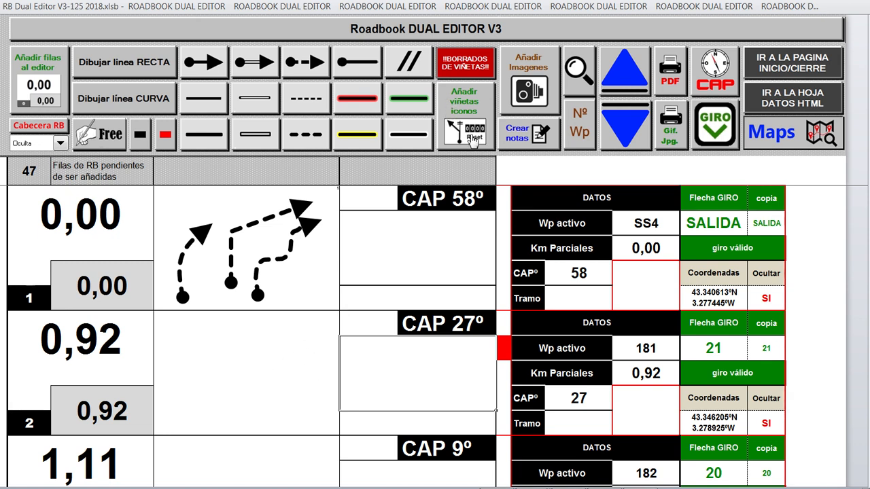
click(522, 134)
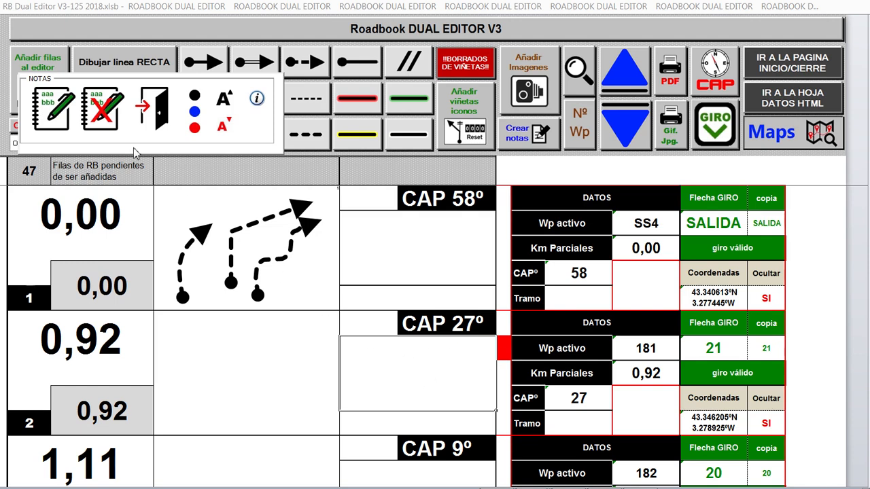
click(51, 102)
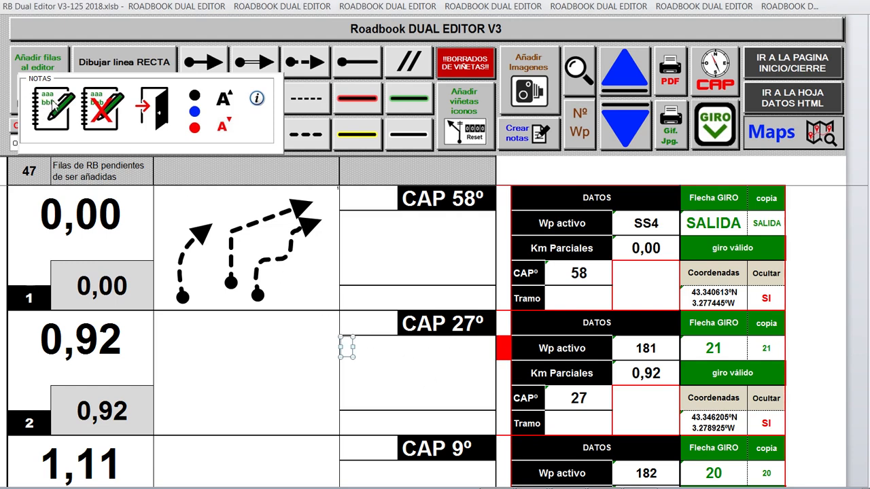
text(demo)
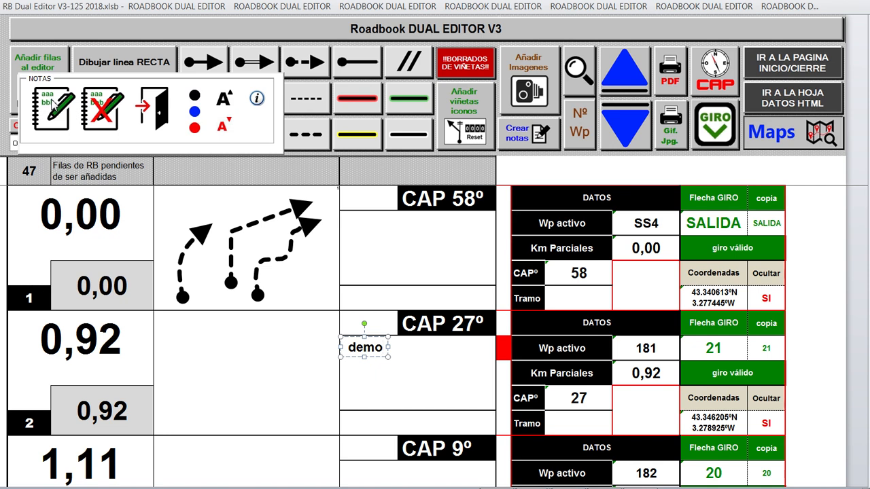
Step: Try blue on the demo note in row 2, colour it red, enlarge its text by several sizes and close the notes tool
click(195, 113)
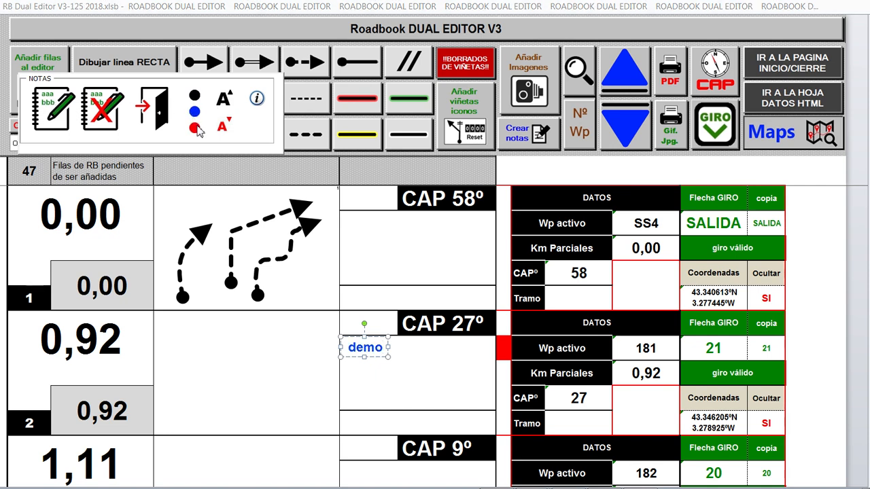
click(231, 101)
click(232, 102)
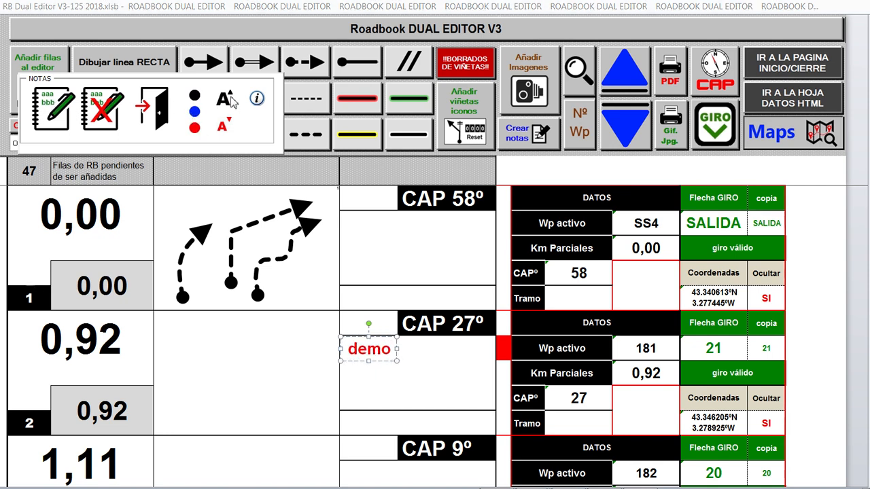
click(232, 101)
click(232, 101)
click(231, 101)
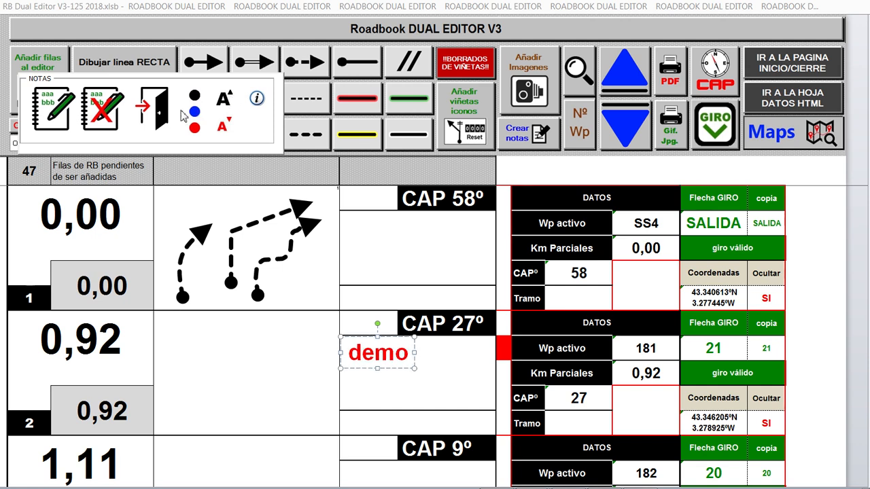
click(156, 114)
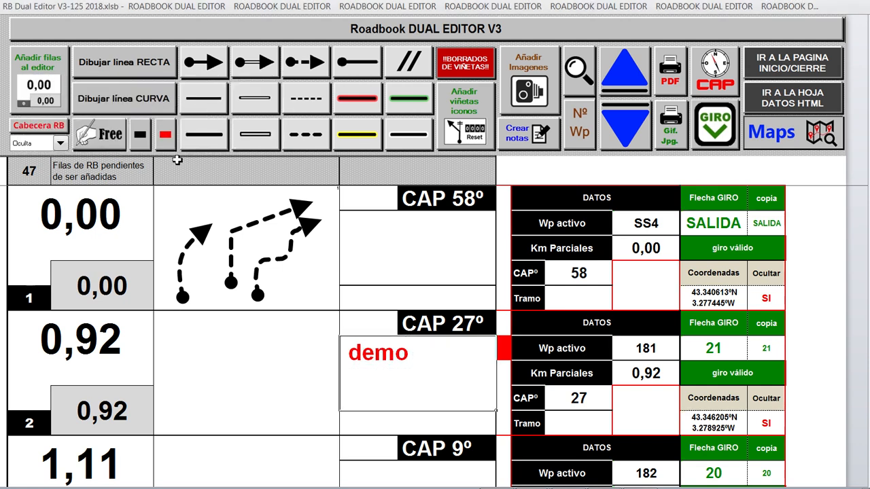
Step: Move the red demo note from the row 2 notes cell into the row 2 vignette cell
click(370, 363)
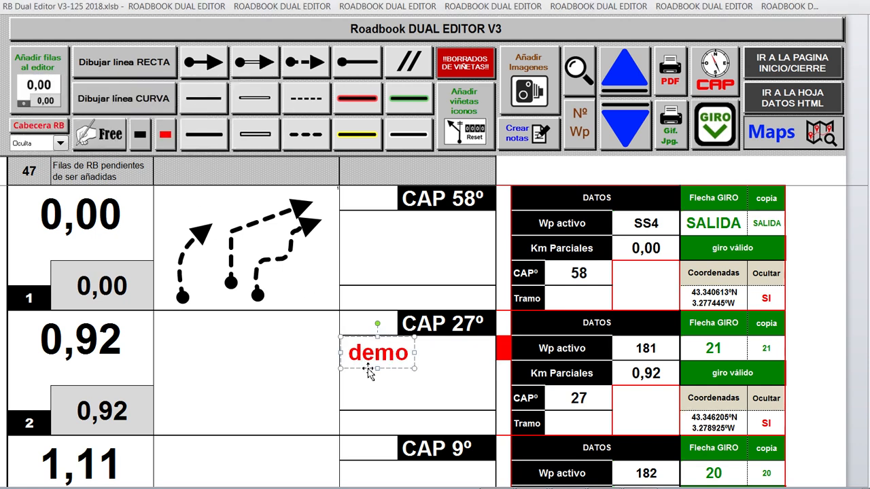
drag(207, 368, 207, 368)
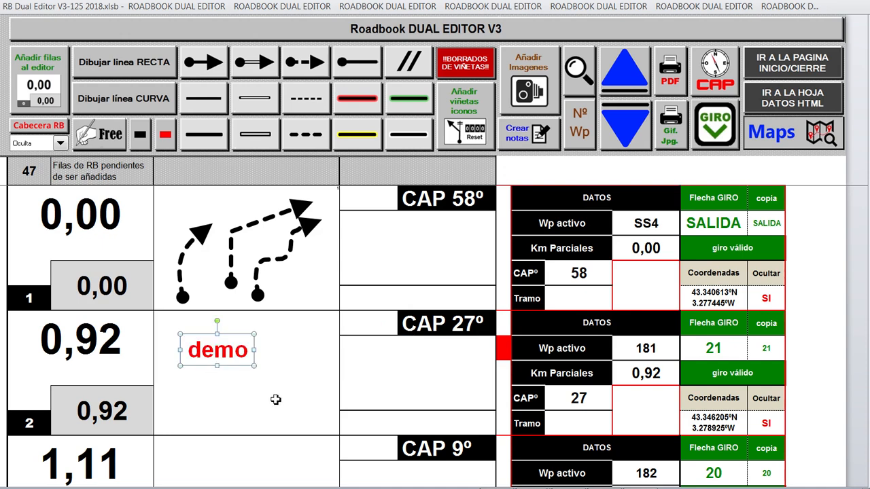
click(272, 399)
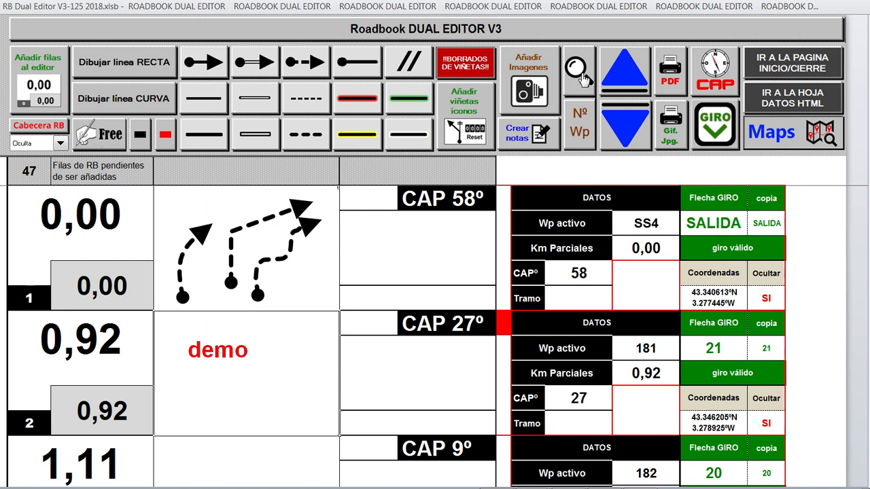
Step: Jump to roadbook waypoint 3 with the waypoint selector and close the selector
click(624, 121)
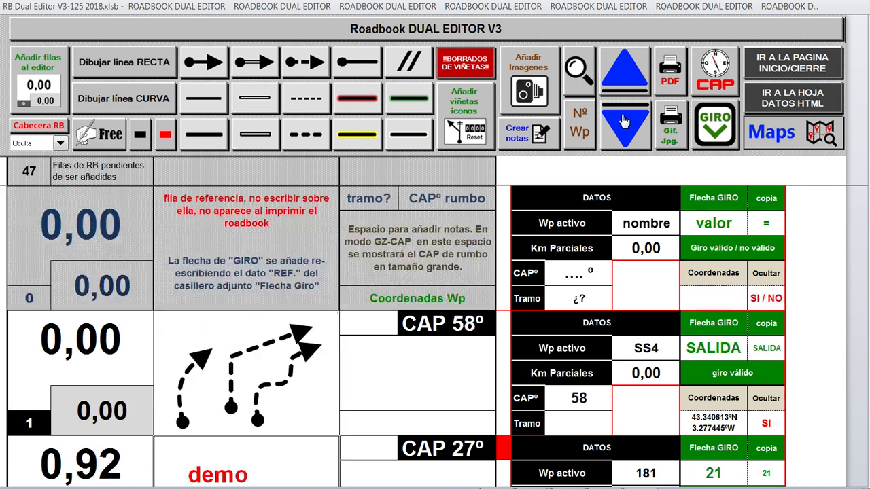
click(581, 117)
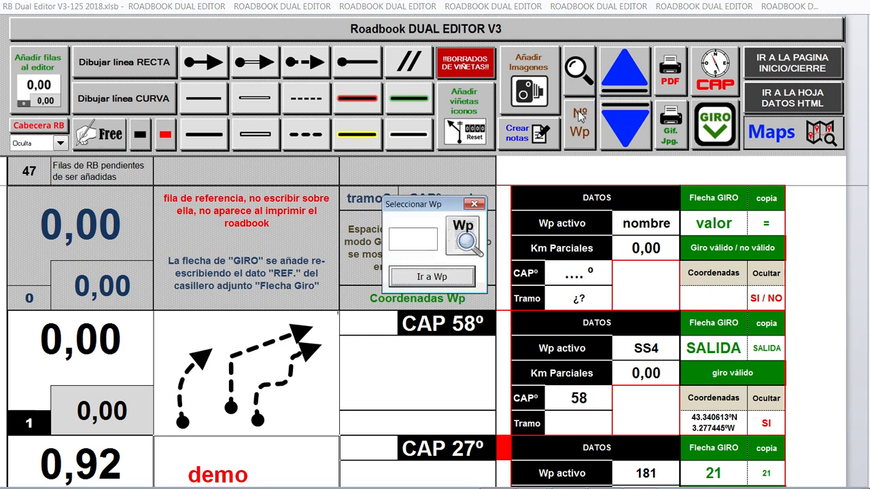
click(414, 241)
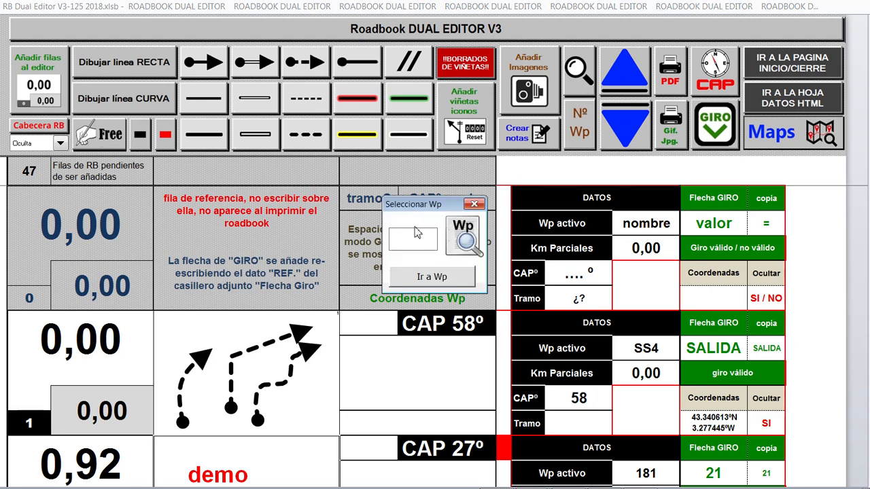
text(3)
click(432, 280)
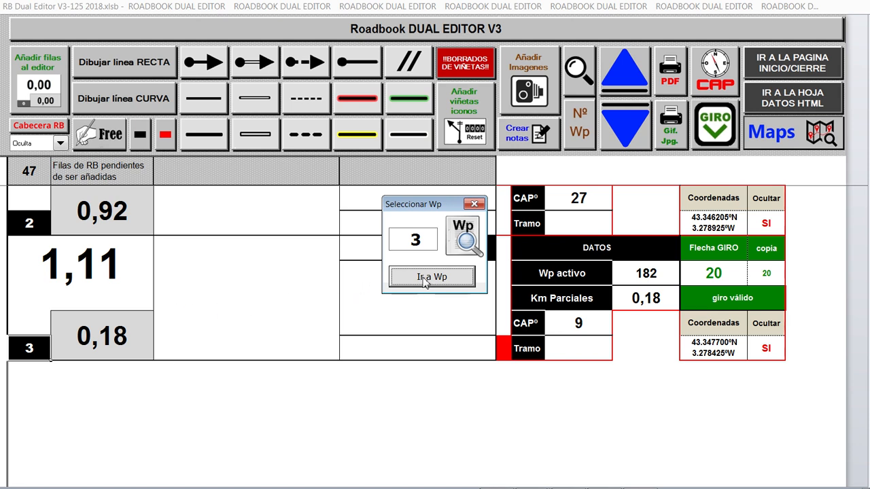
click(475, 204)
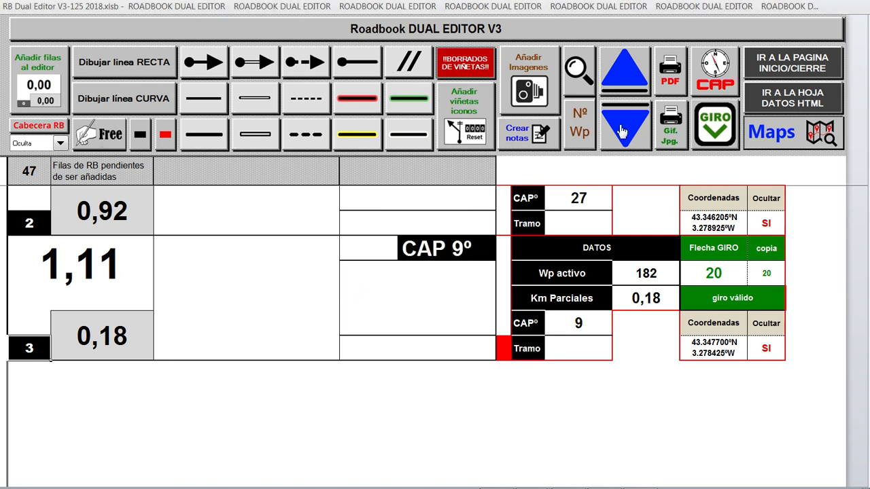
Step: Step up and down through the roadbook rows between reference row 0 and row 3 to review them
click(627, 63)
click(627, 129)
click(627, 129)
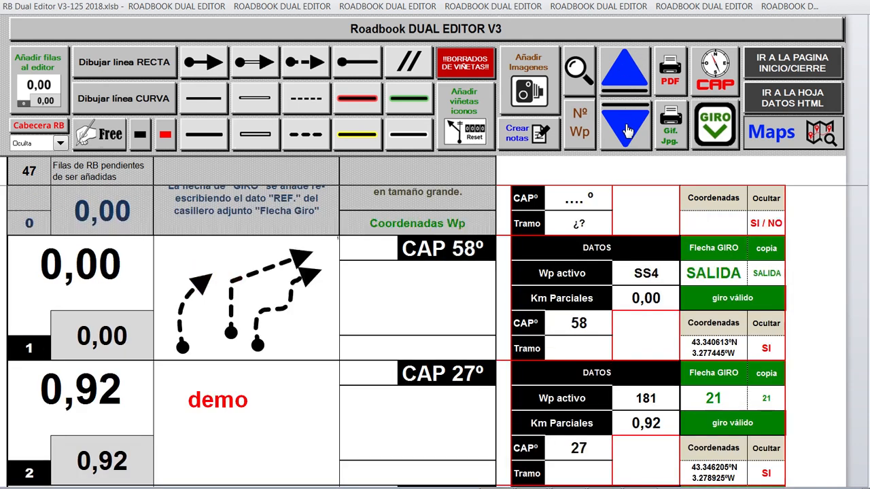
click(627, 129)
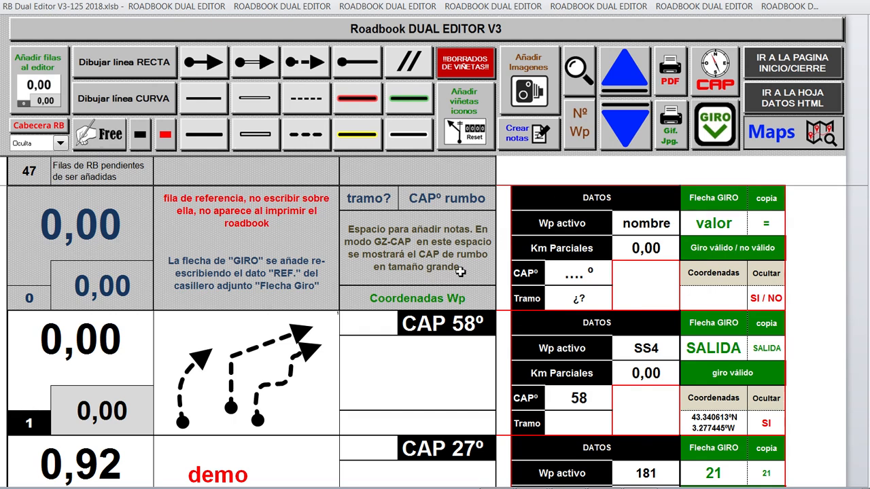
click(626, 78)
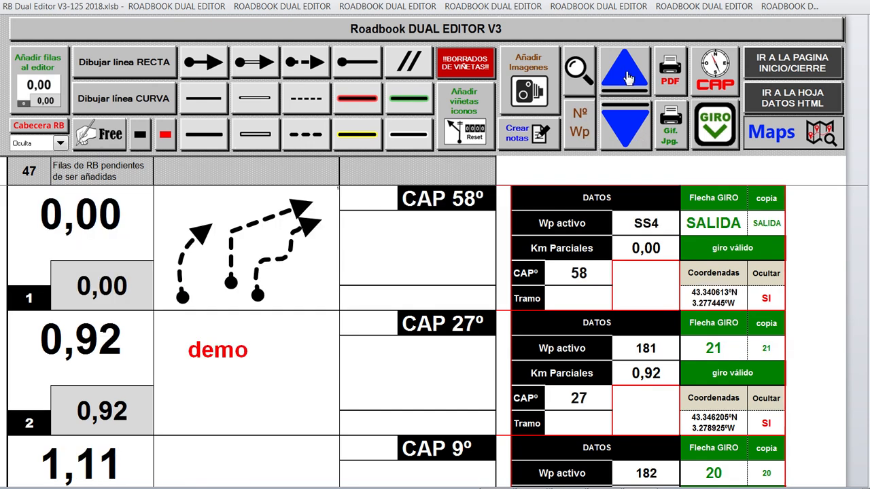
click(632, 78)
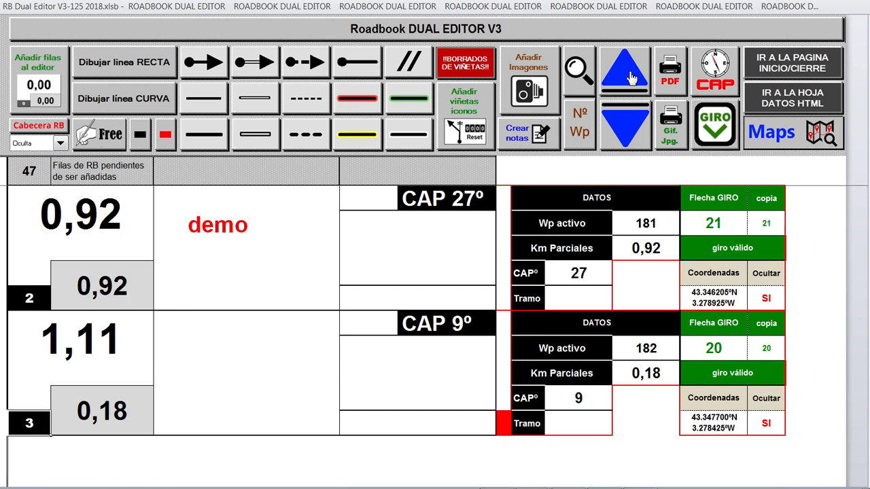
click(625, 75)
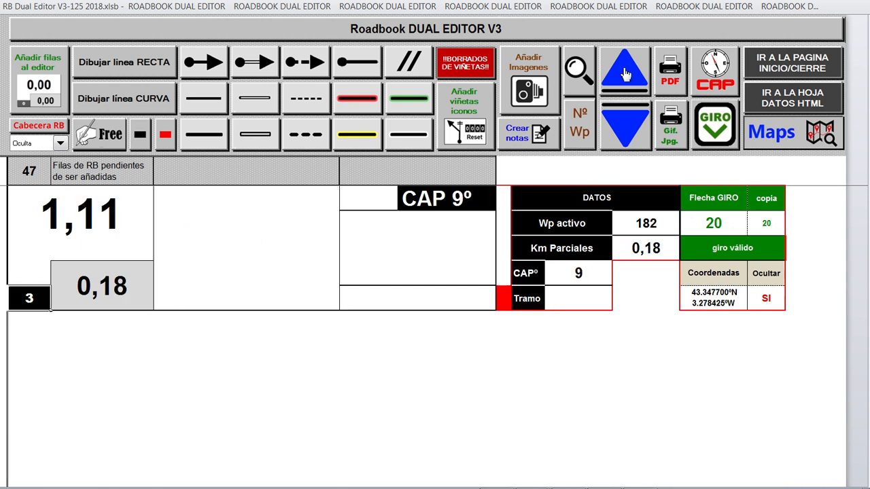
click(623, 135)
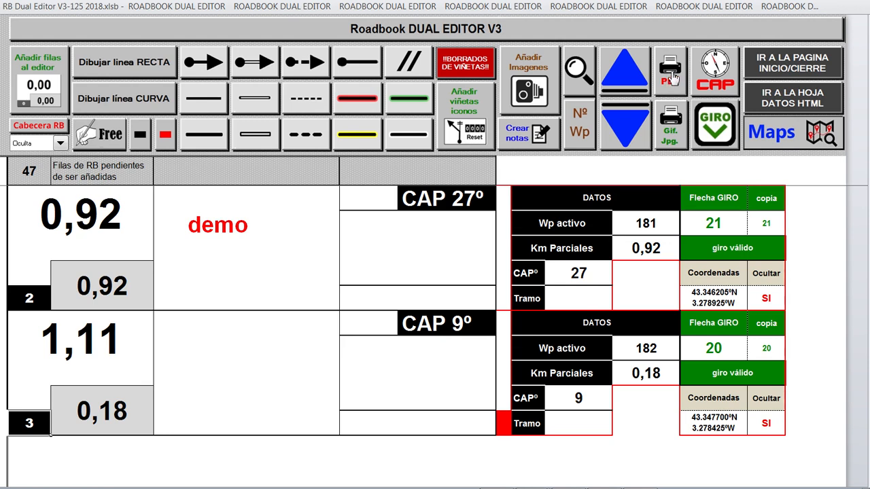
Step: Print the roadbook to PDF with the doPDF v7 printer, saving it as RB Dual Editor V3-125 2018.pdf
click(671, 76)
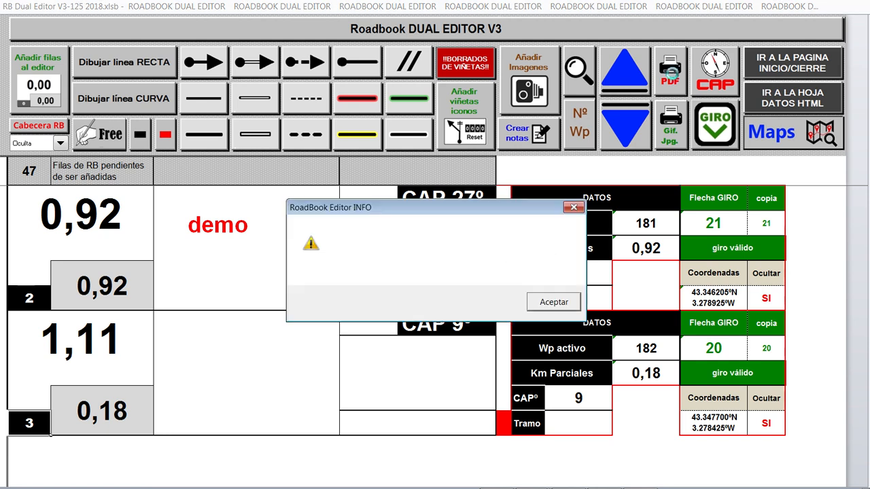
click(554, 302)
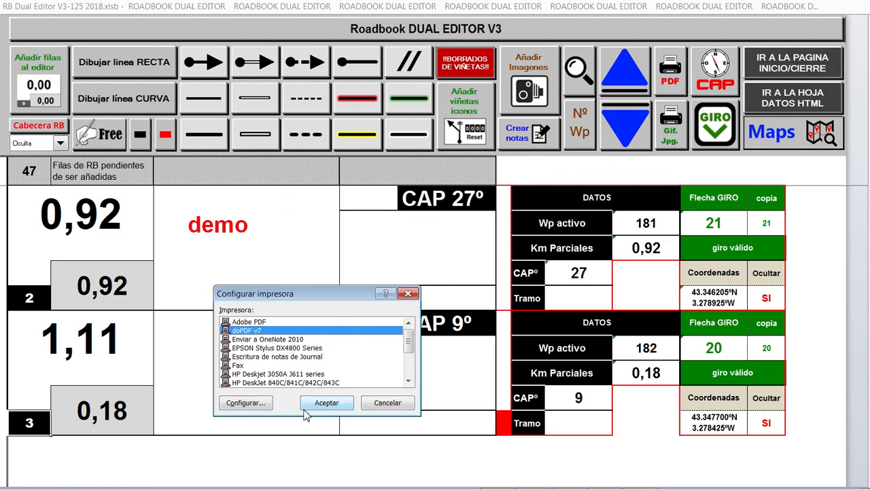
click(388, 405)
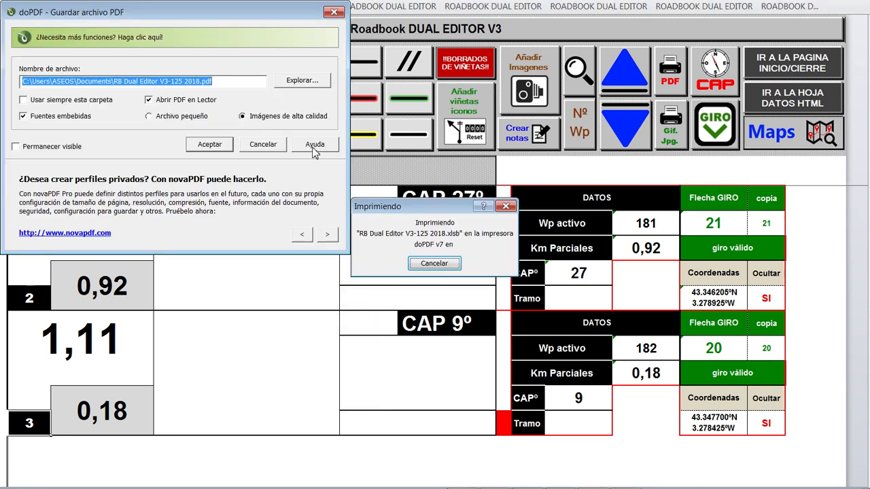
click(211, 145)
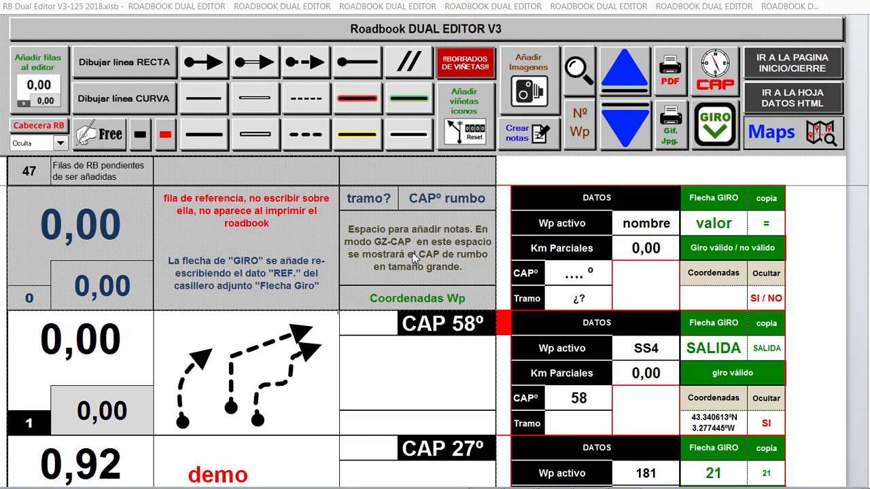
Step: Switch to Nitro Pro, look through the exported roadbook PDF and minimize it to return to the editor
click(634, 128)
click(622, 80)
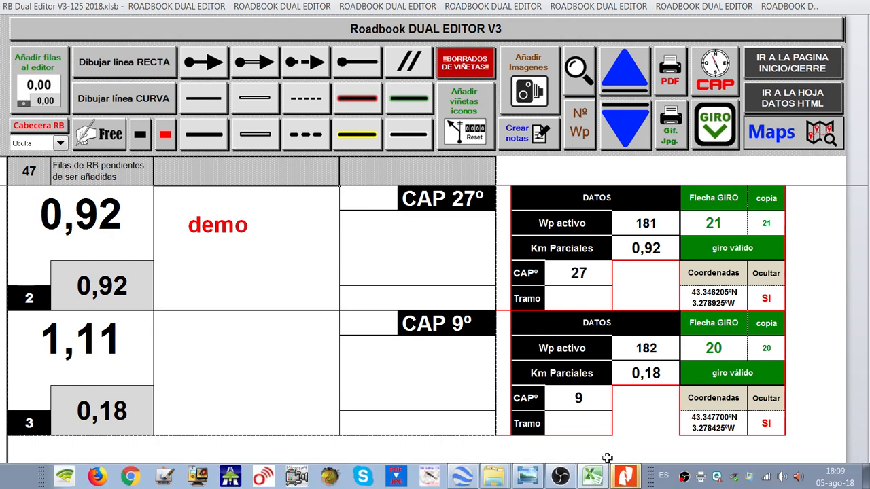
click(625, 476)
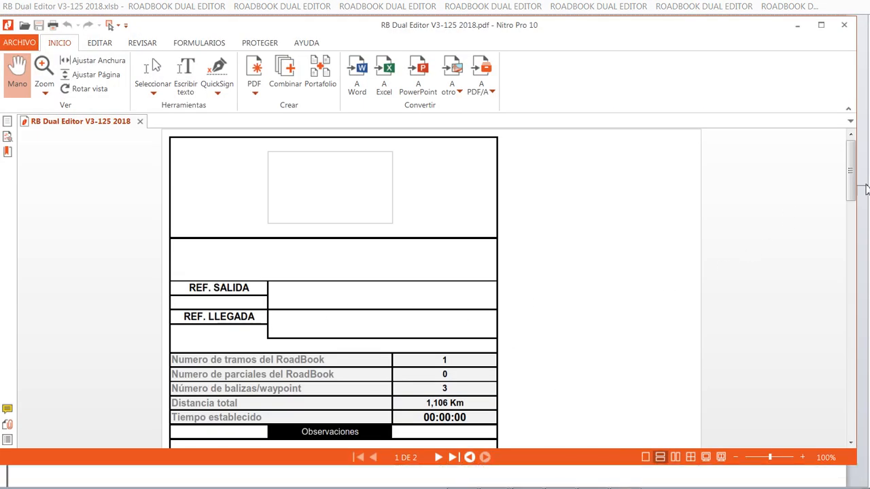
drag(853, 171, 854, 63)
click(808, 33)
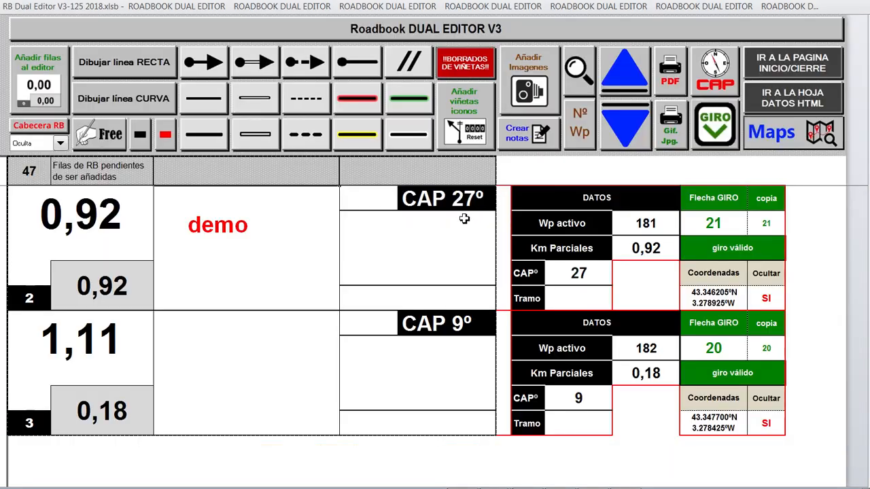
Step: Examine the options for printing roadbook rows and vignettes as images and close them without printing
click(671, 125)
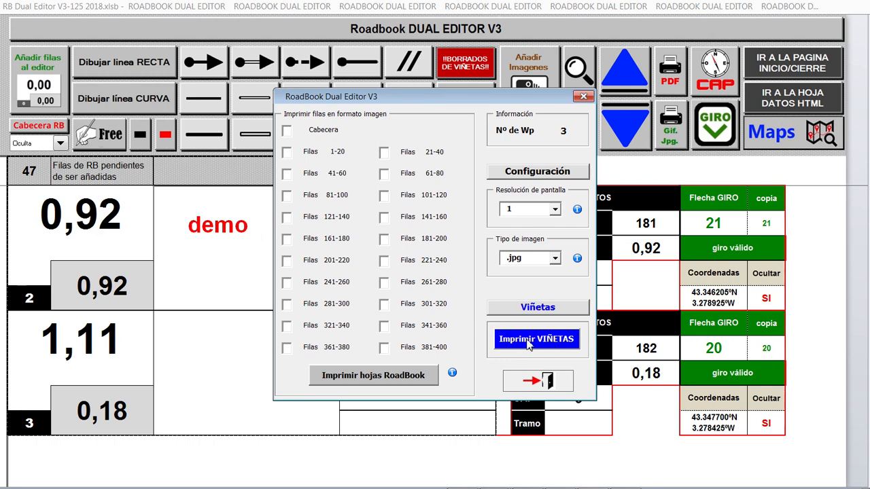
click(547, 382)
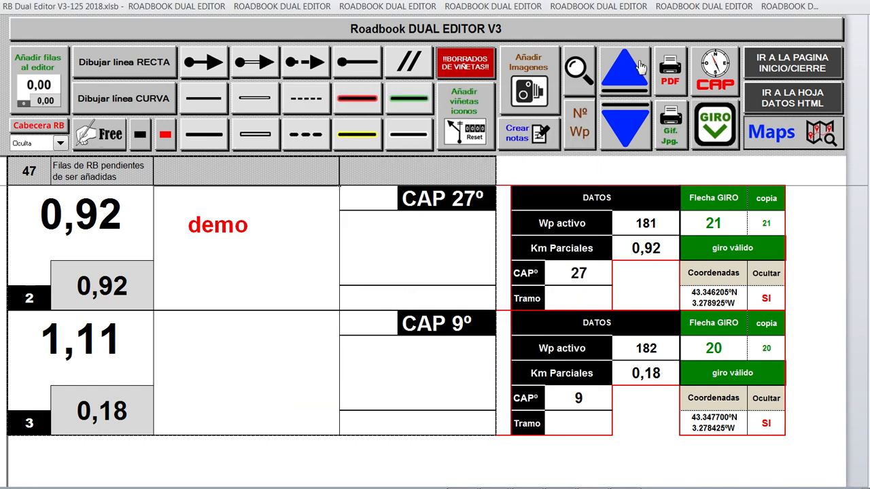
click(634, 68)
click(628, 130)
Step: Re-enter 20 as the Flecha GIRO value of row 3 to add the turn arrow to its vignette
click(717, 349)
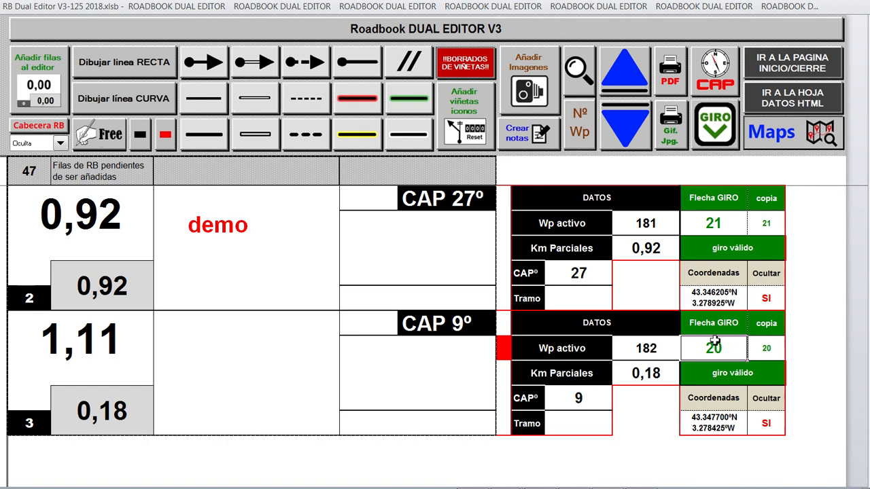
text(20)
key(Return)
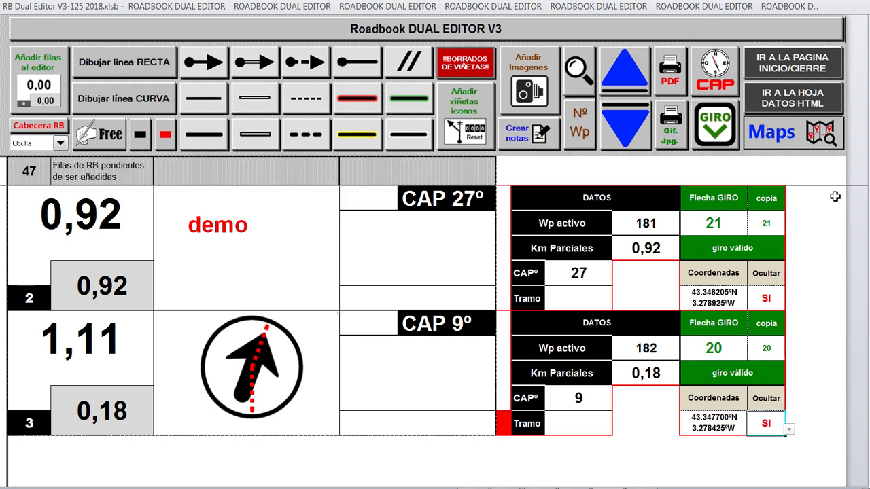
Step: Open the maps view beside Google Earth and pan the imagery around waypoint 183
click(635, 126)
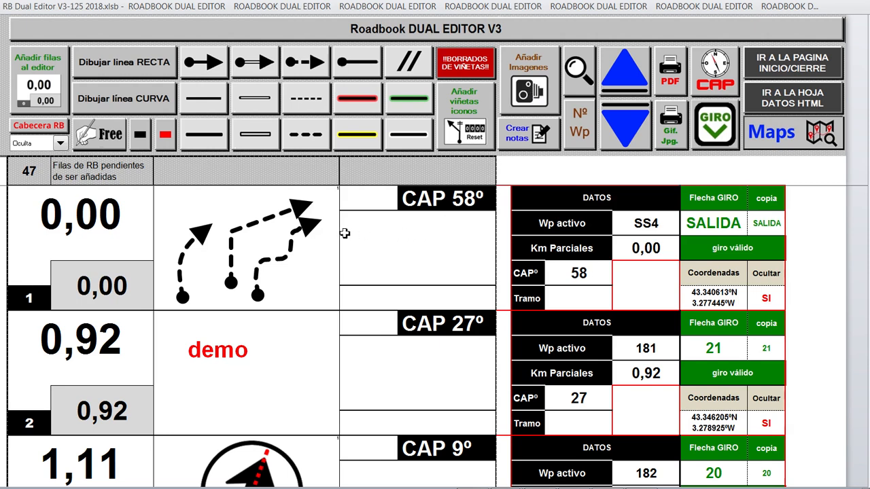
click(321, 250)
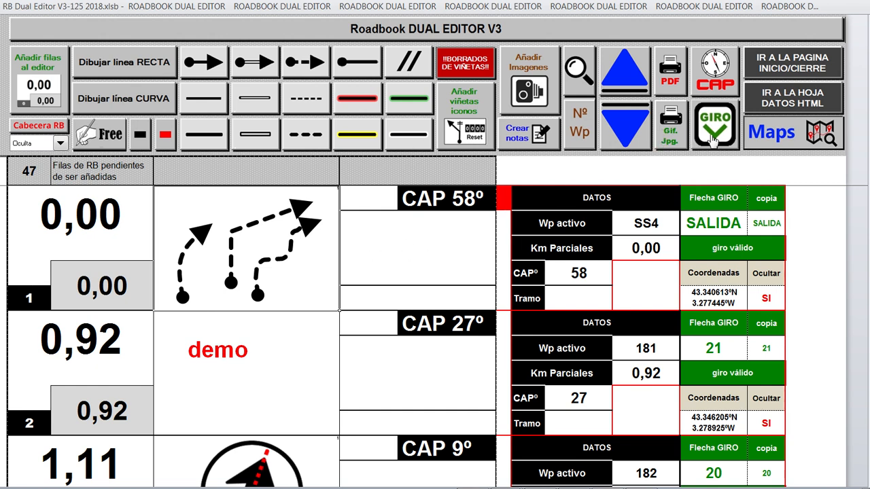
click(793, 136)
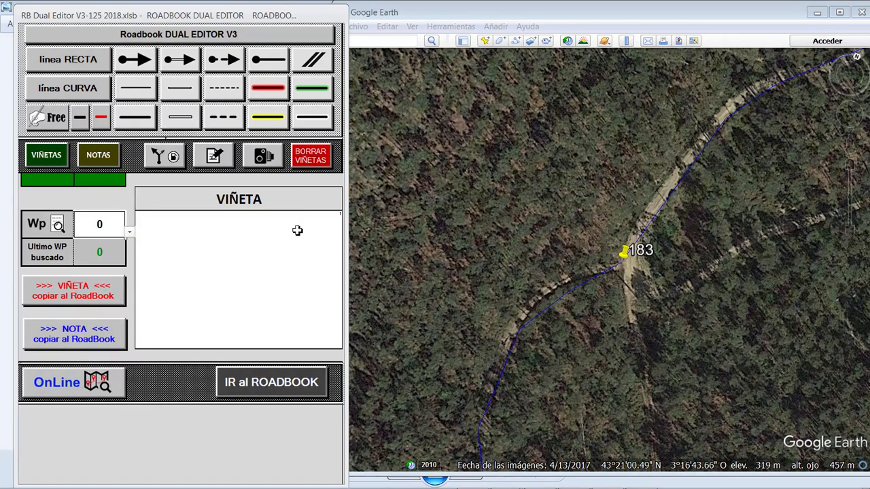
click(534, 202)
drag(535, 202, 514, 155)
drag(704, 194, 679, 213)
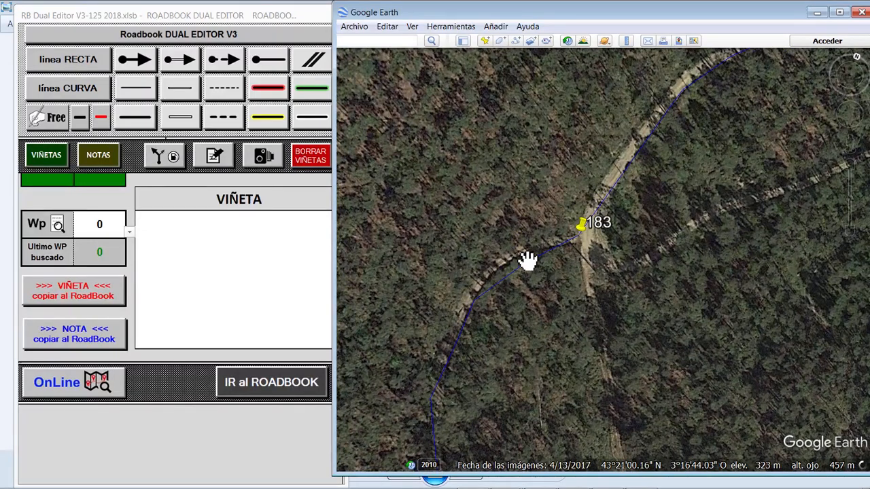
Step: Select waypoint 183 from the waypoint list in the vignette editor
click(131, 236)
click(130, 235)
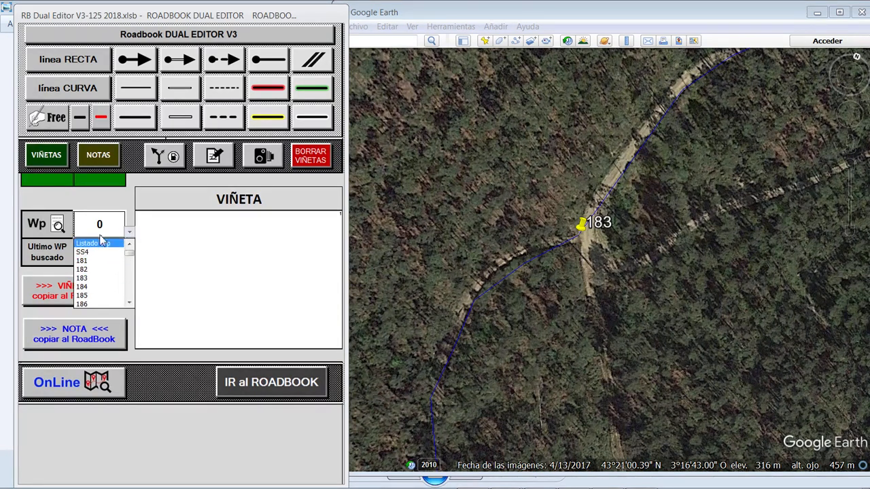
click(129, 304)
click(129, 304)
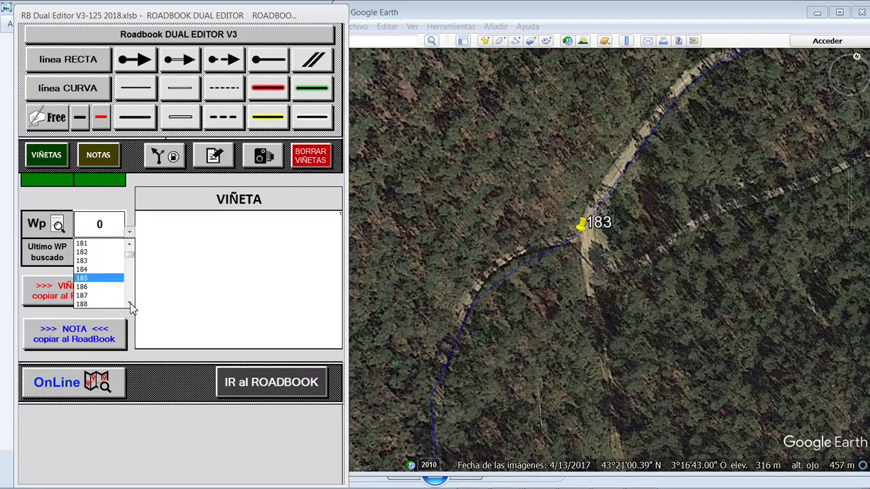
click(129, 245)
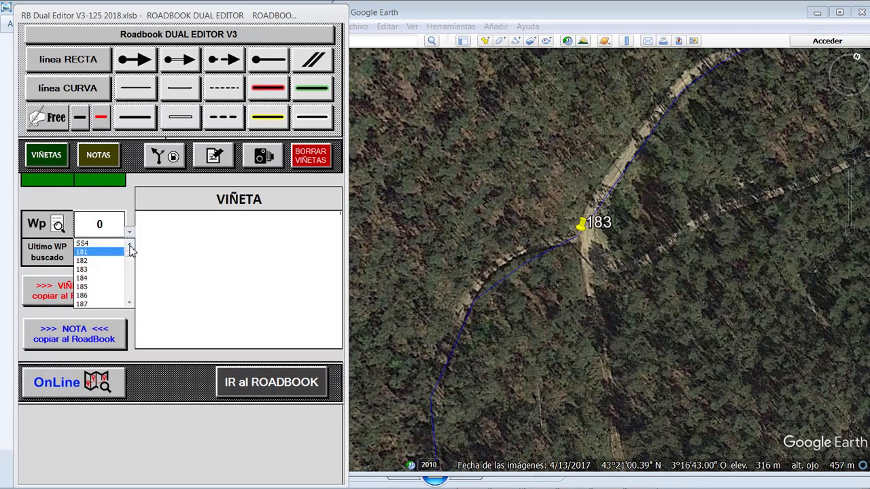
click(82, 269)
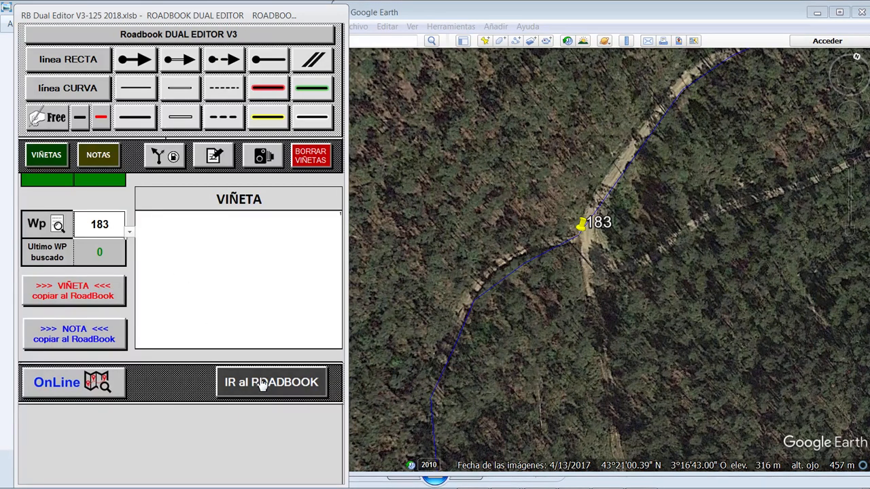
click(76, 384)
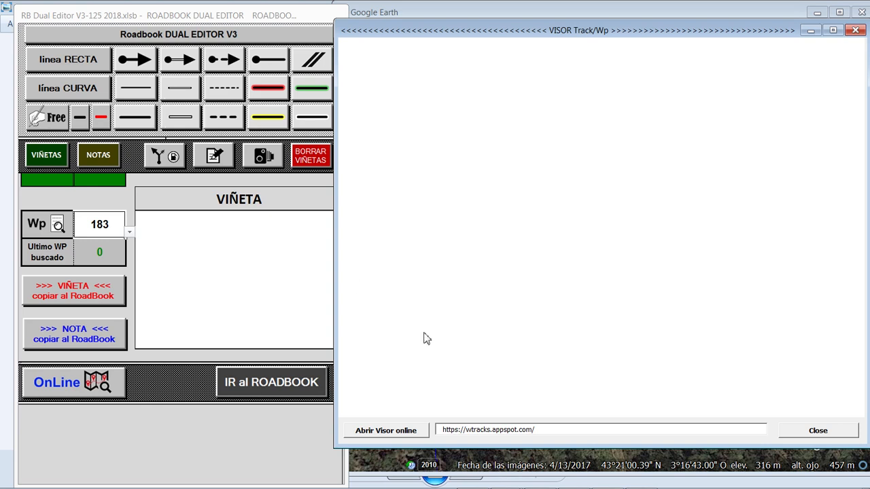
click(363, 431)
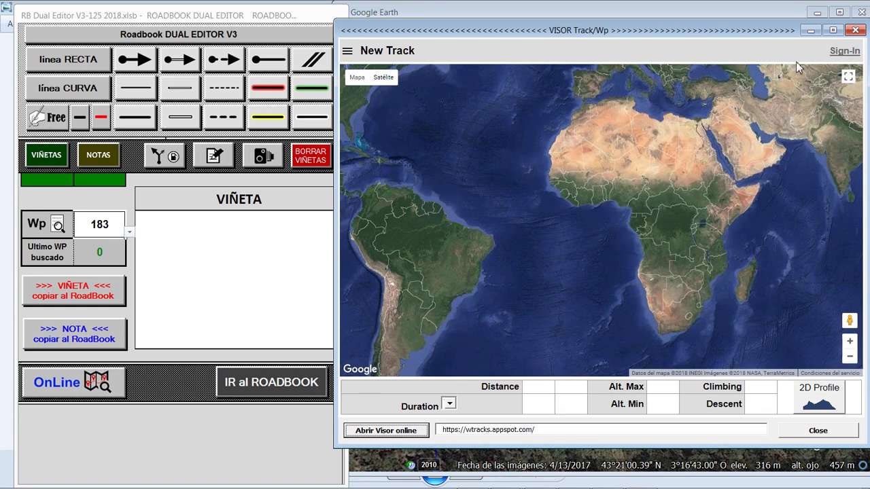
Step: Close the track viewer, return to the roadbook, and show row 1's coordinates by setting Ocultar to NO
click(855, 30)
click(286, 387)
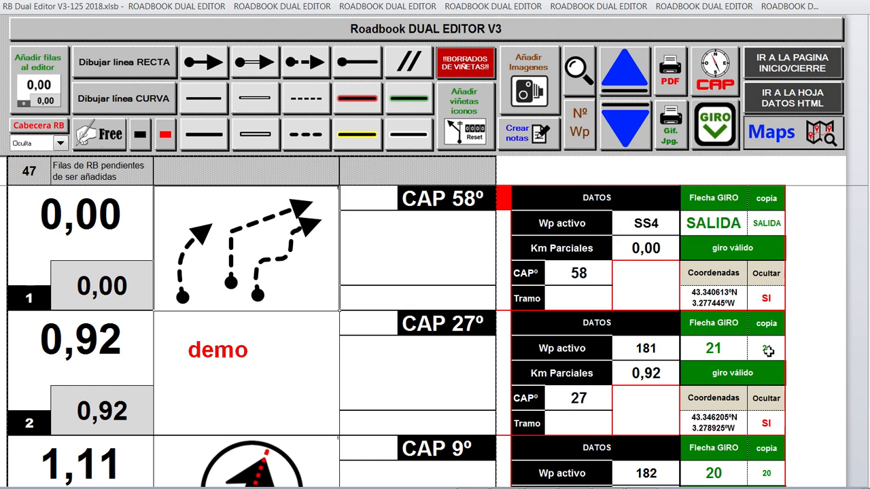
click(767, 300)
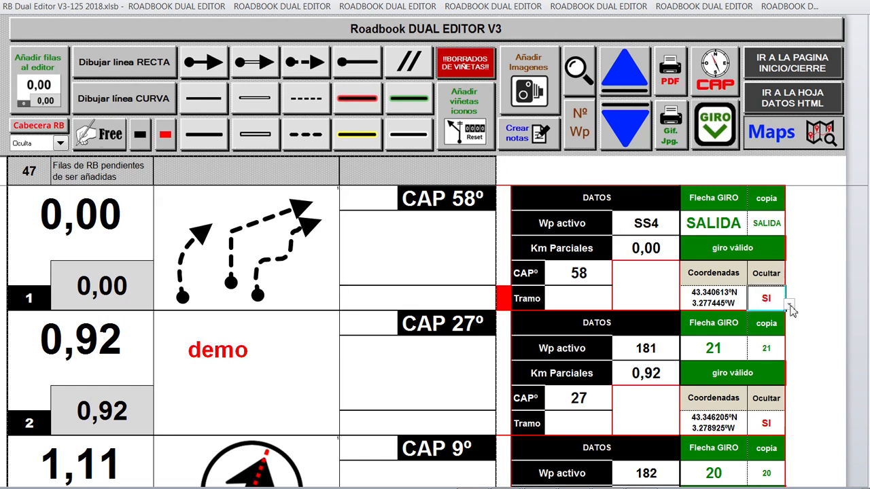
click(790, 307)
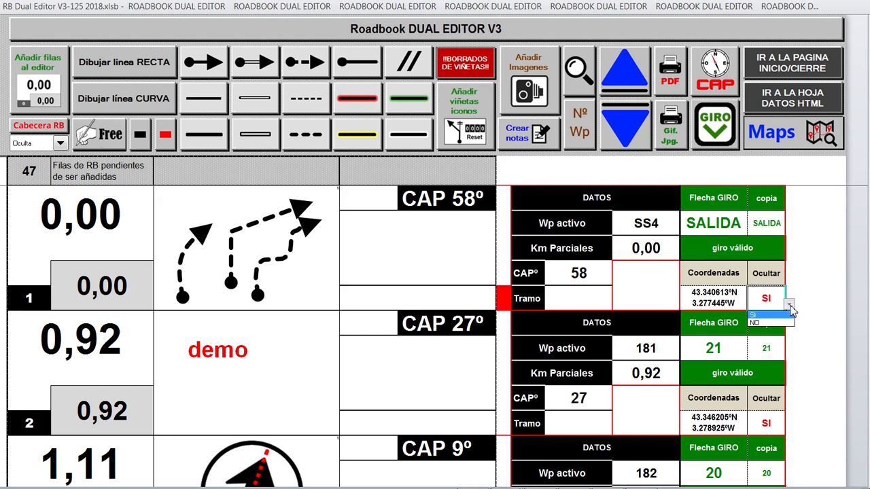
click(779, 325)
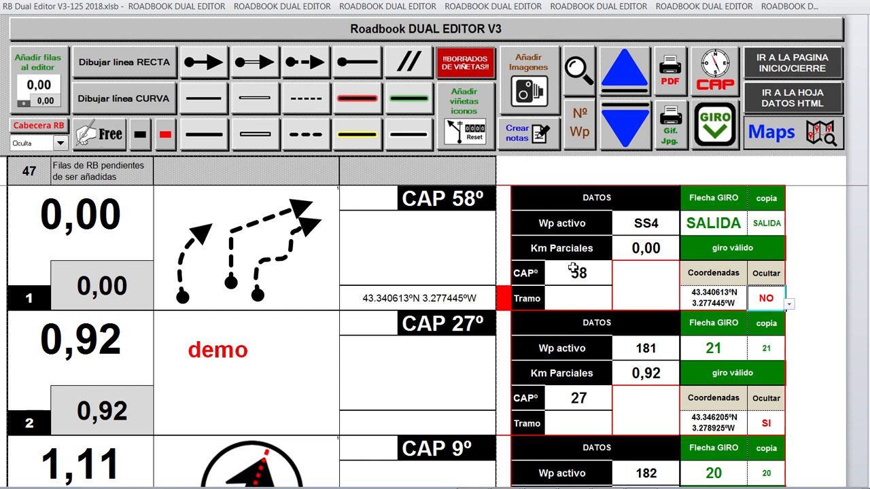
Step: Look through the predesigned icon and note images available for the vignettes
click(783, 80)
click(474, 110)
click(259, 97)
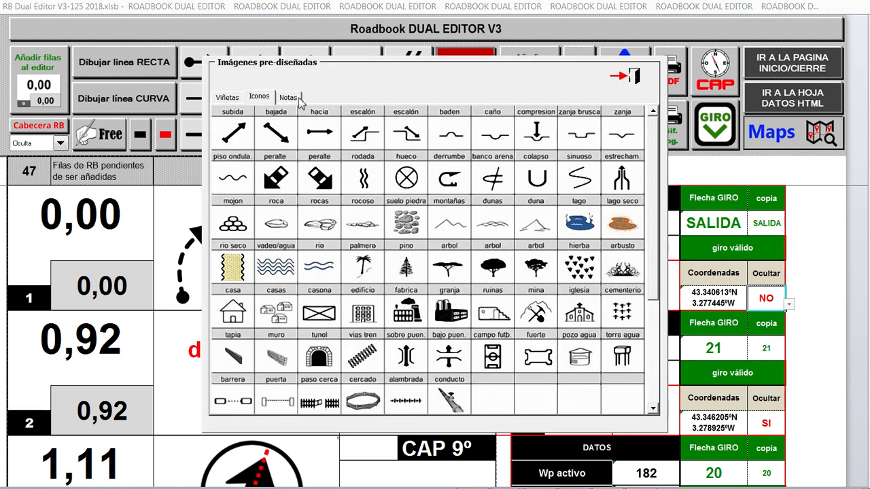
click(295, 99)
click(632, 74)
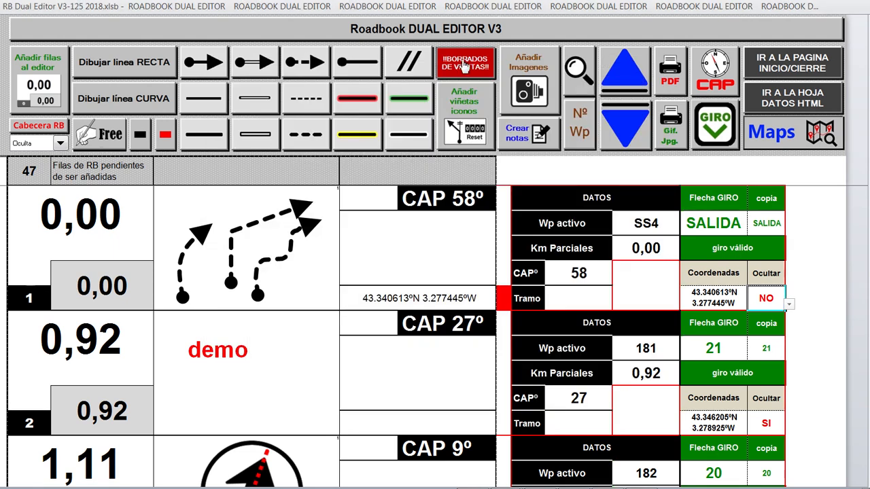
Step: Delete the dashed arrow drawings from the vignette of row 1
click(315, 253)
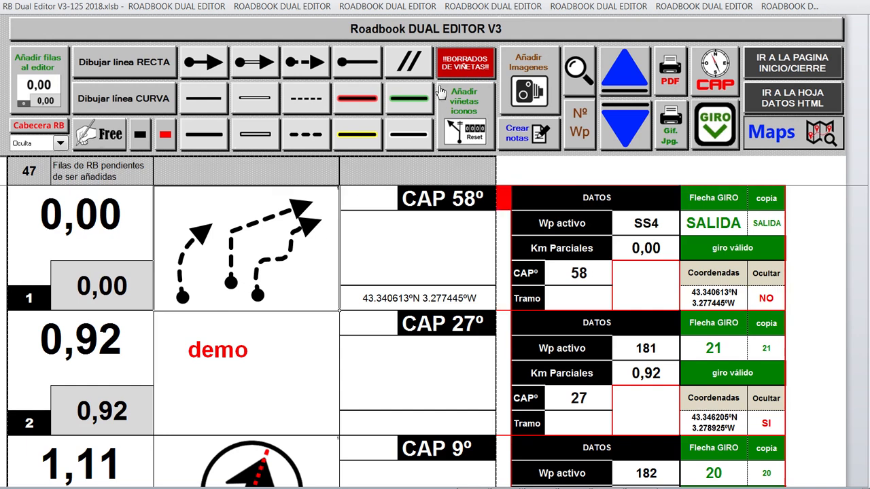
click(465, 65)
click(508, 291)
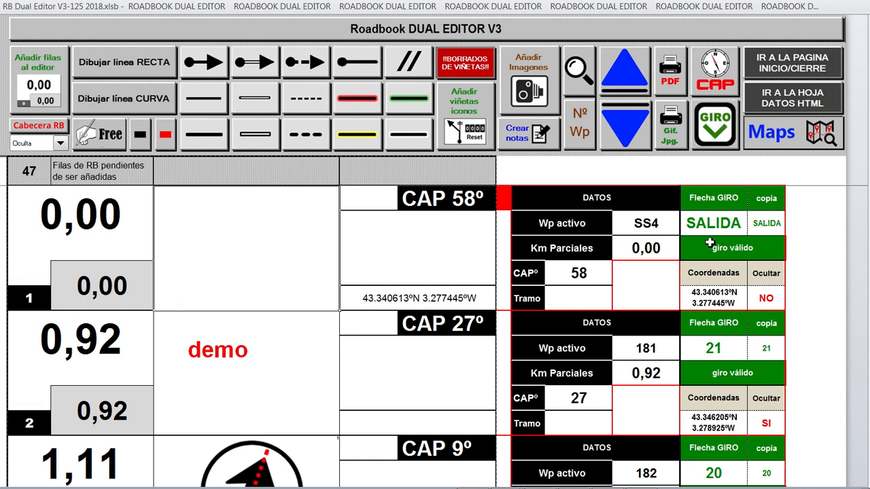
Step: Re-enter 21 as the Flecha GIRO value of row 2 to add the turn arrow to its vignette
click(717, 348)
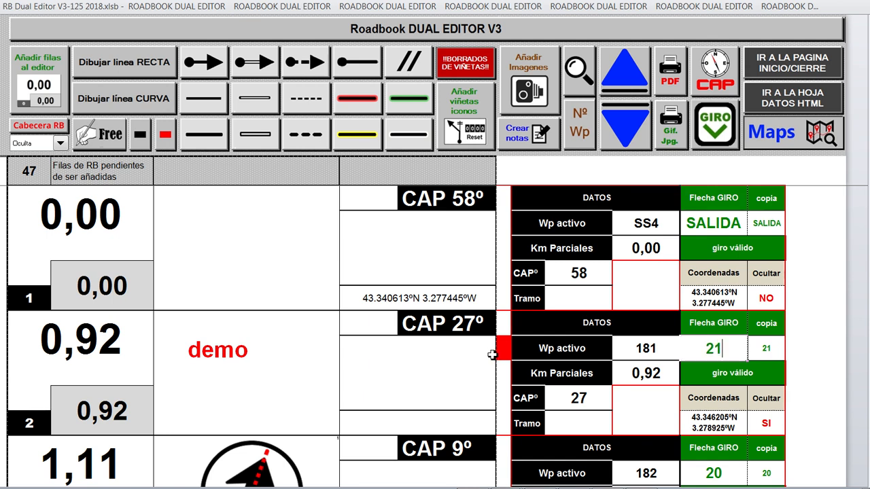
click(724, 129)
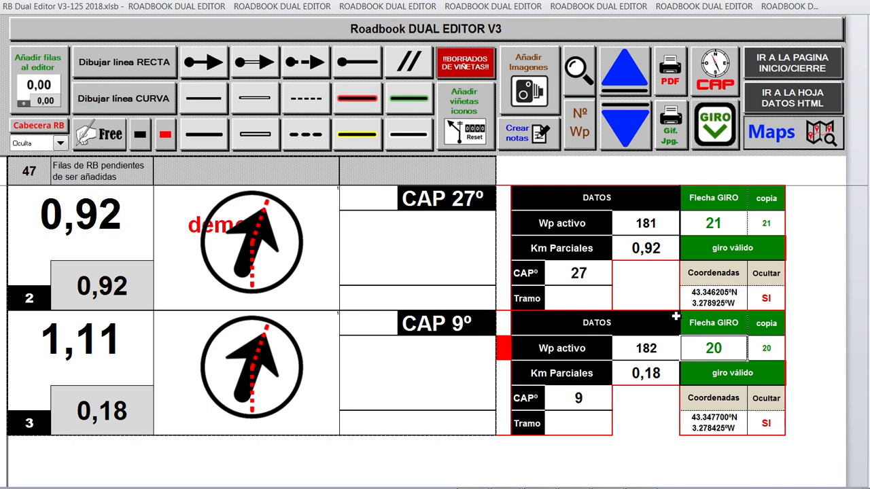
Step: Set the roadbook header to Visible and examine its departure and arrival references, route summary and observations fields
click(60, 144)
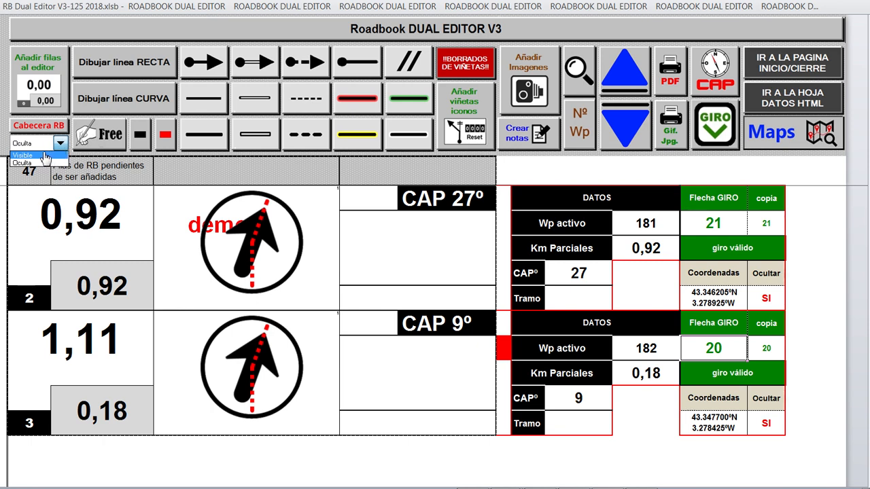
click(43, 156)
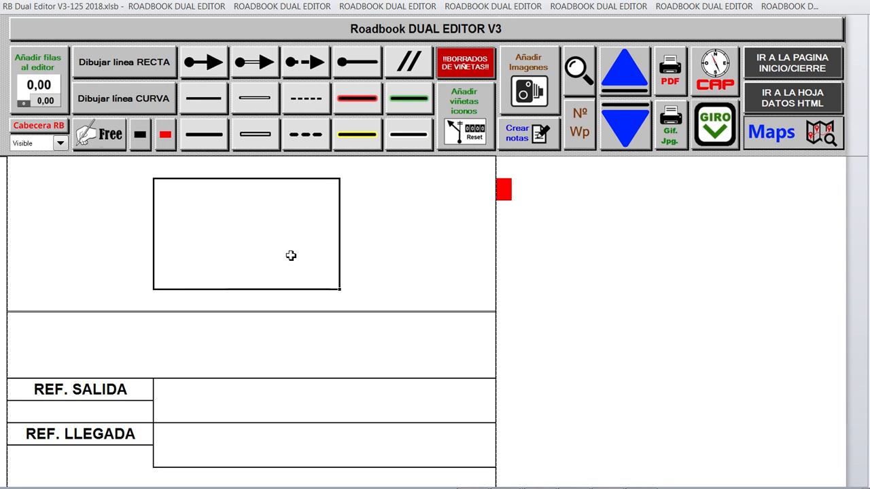
click(628, 75)
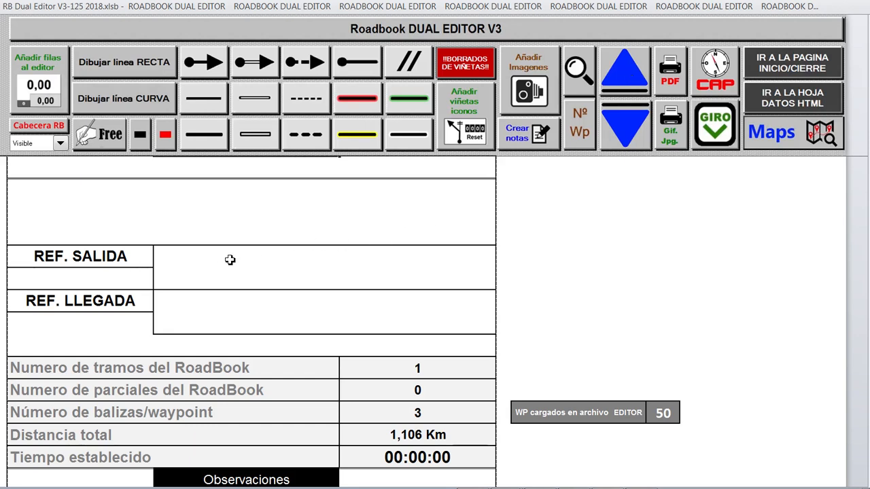
click(319, 273)
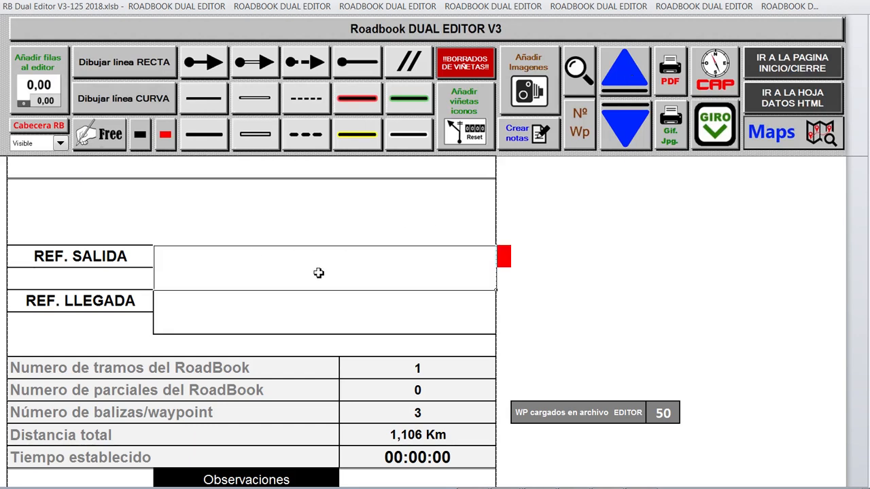
click(314, 321)
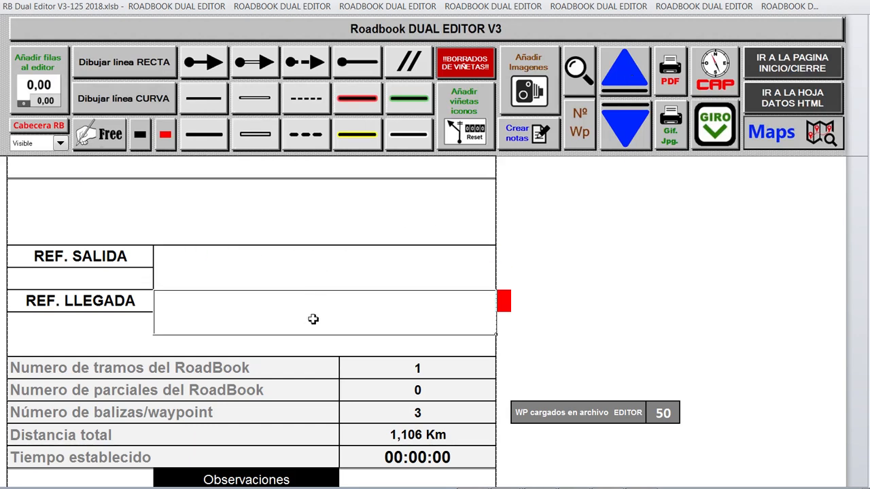
click(632, 135)
click(628, 68)
scroll(439, 364, down, 2)
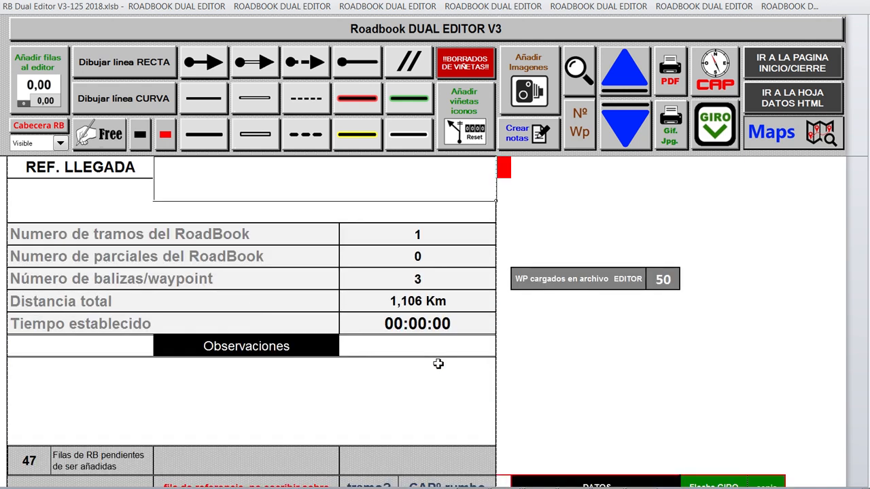
scroll(214, 373, down, 4)
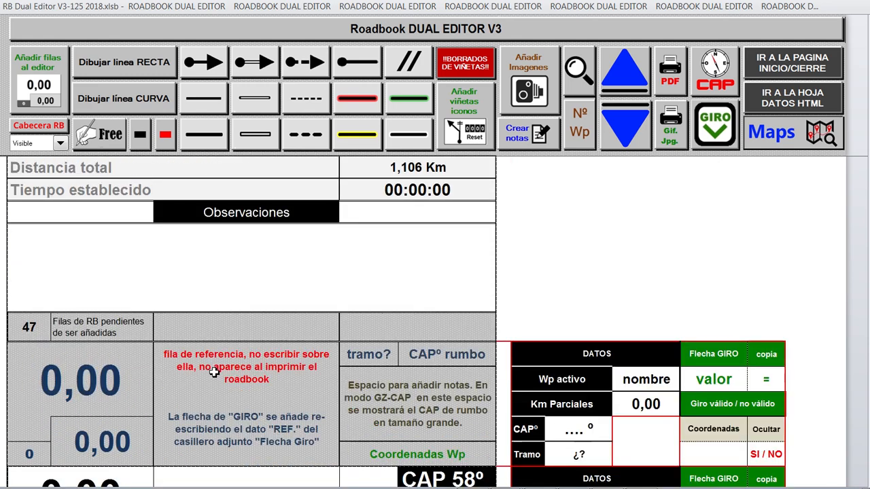
scroll(345, 357, up, 4)
scroll(344, 357, up, 3)
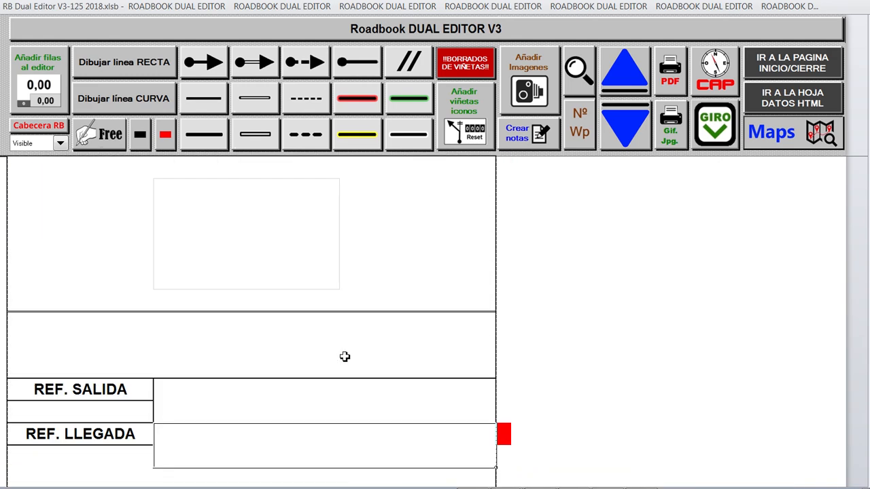
Step: Set the roadbook header back to Oculta and return to rows 2 and 3
click(61, 146)
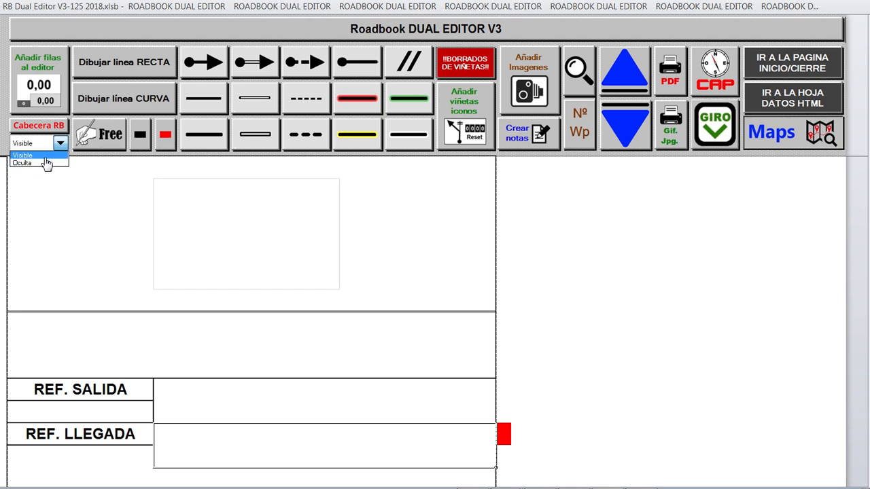
click(27, 163)
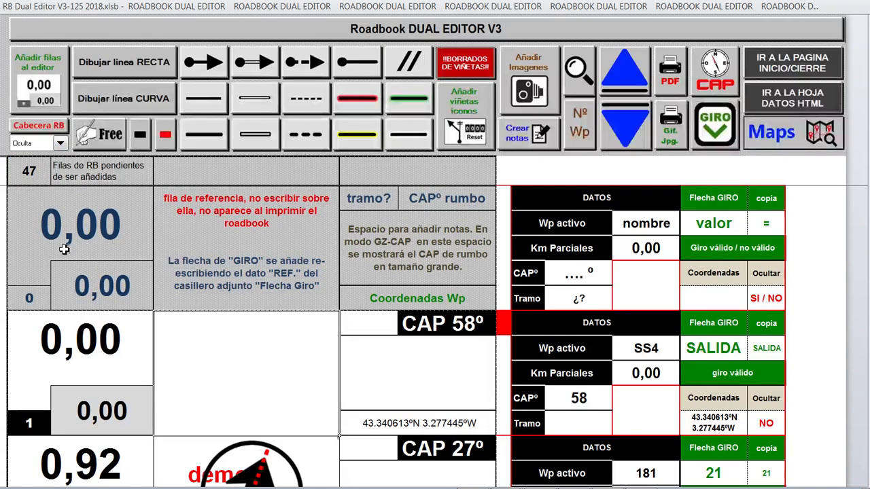
click(620, 77)
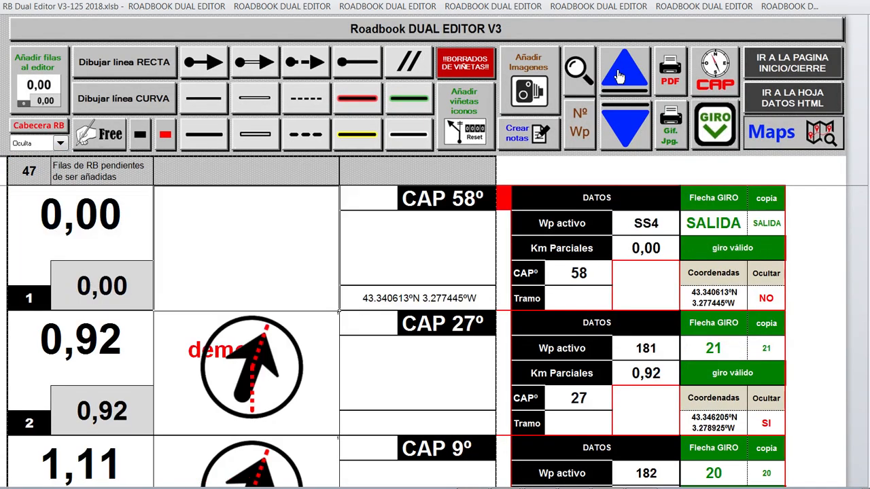
click(620, 77)
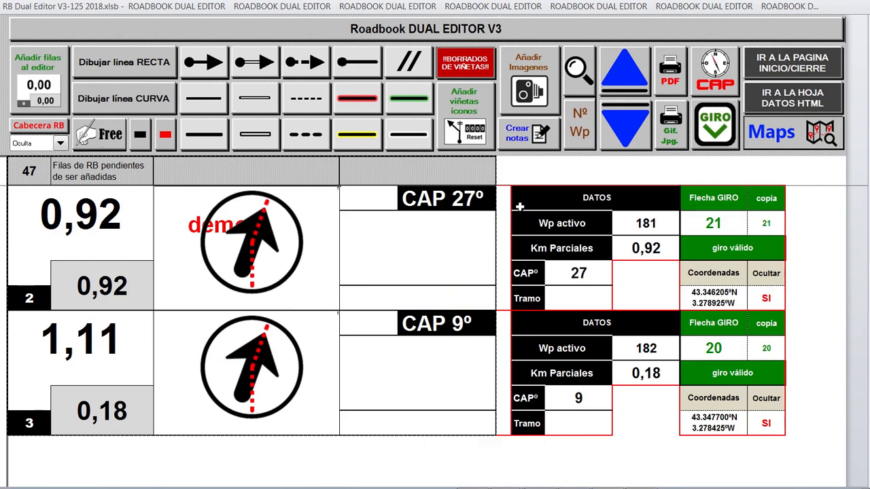
Step: Switch to the TIME roadbook editor, reviewing the HTML data and regularity times sheets along the way
click(818, 70)
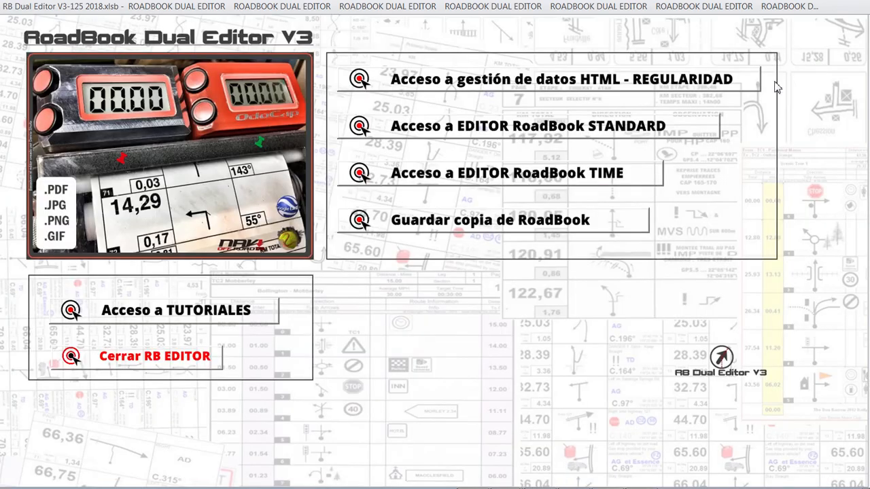
click(592, 177)
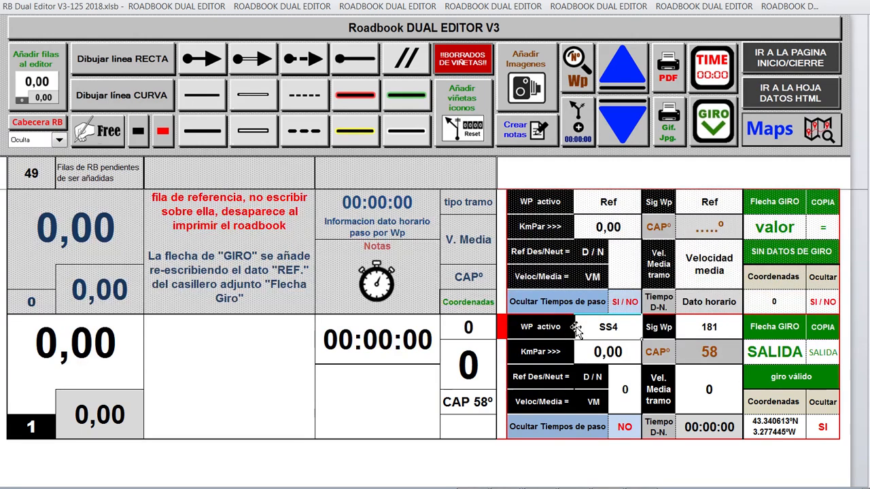
click(794, 93)
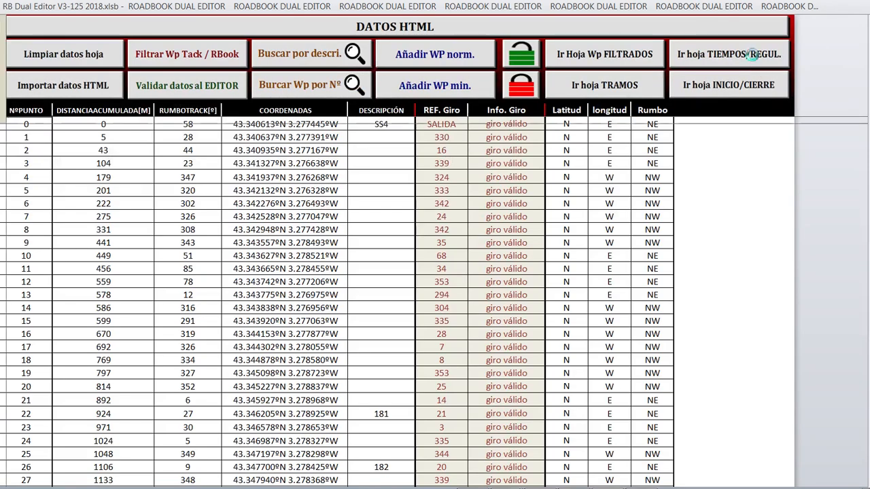
click(751, 54)
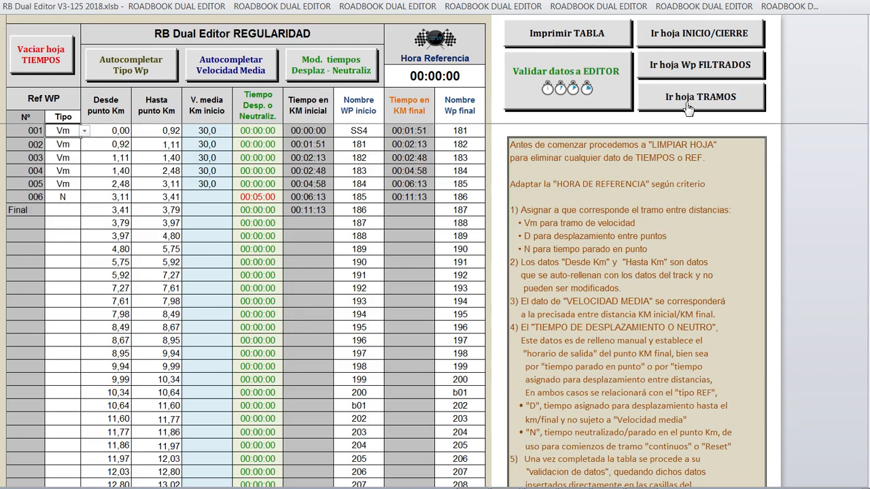
click(716, 38)
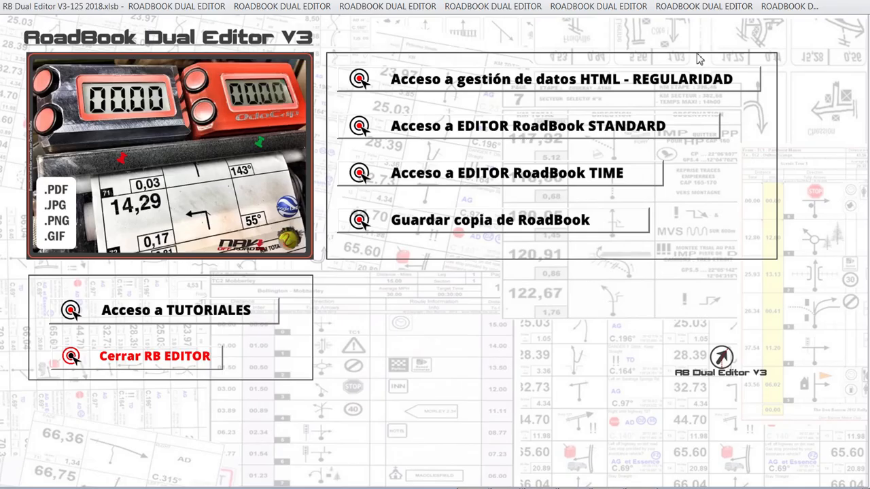
click(569, 194)
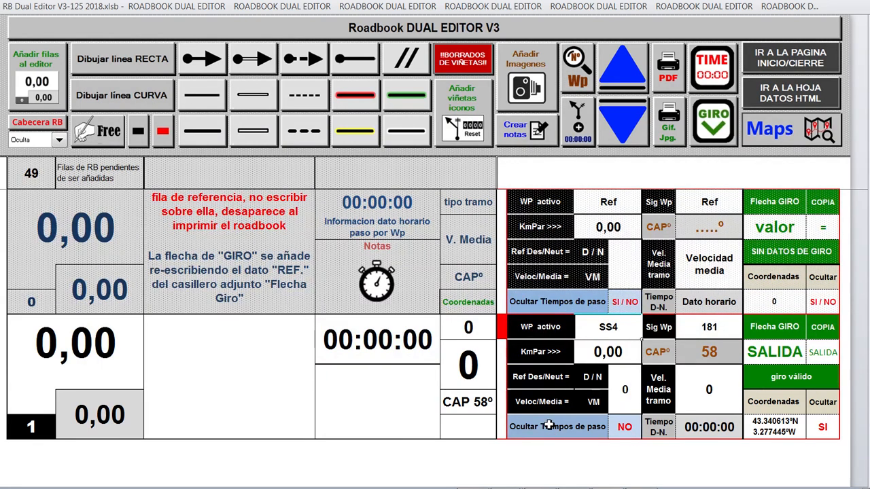
Step: Set Ocultar to NO for row 1's coordinates in the TIME editor, and return it to SI
click(825, 433)
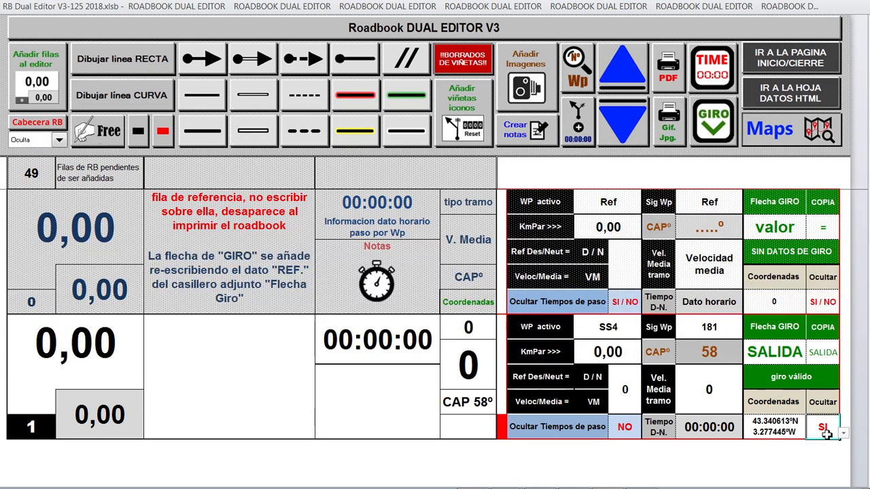
click(845, 433)
click(825, 454)
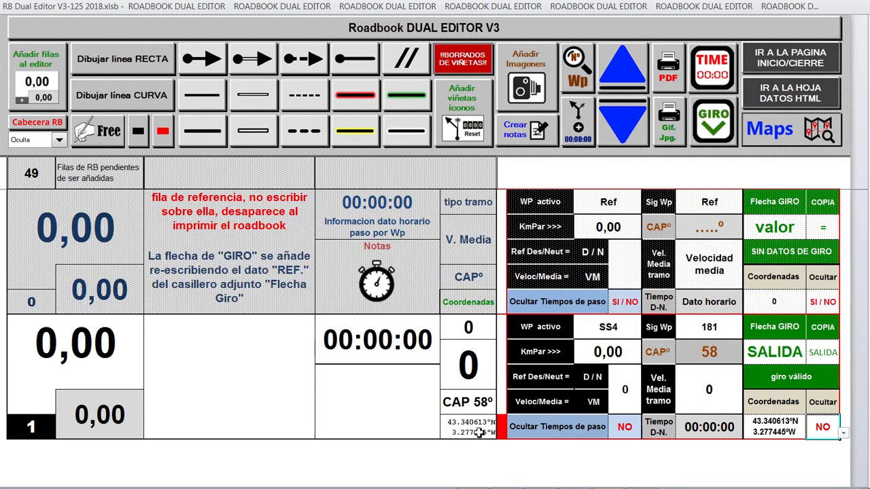
click(843, 434)
click(819, 444)
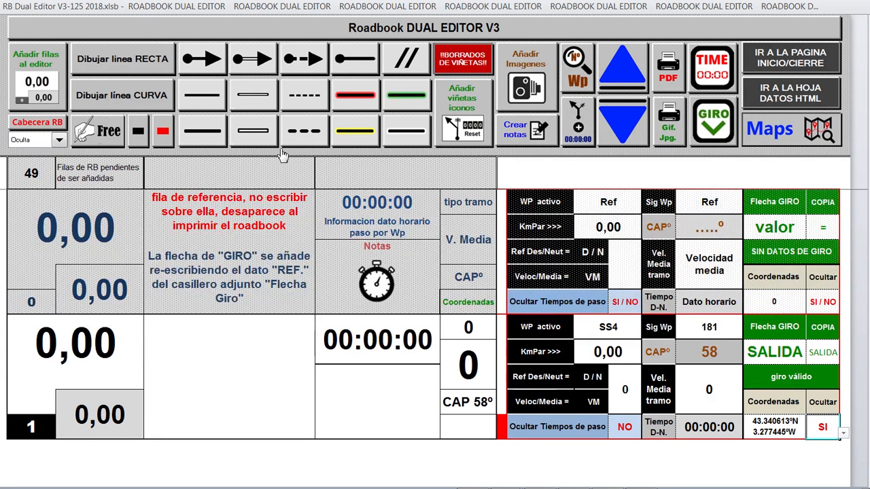
Step: Add two more roadbook rows to the TIME editor and go to rows 2 and 3
click(36, 63)
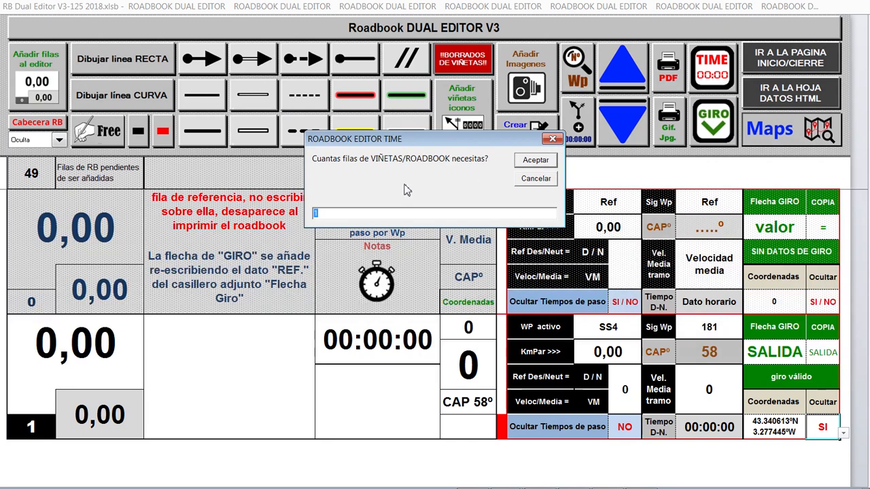
click(526, 162)
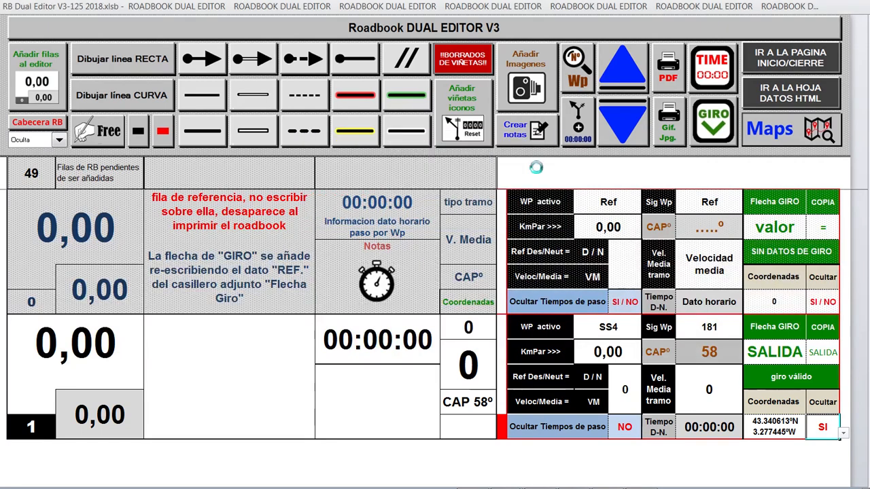
click(639, 82)
click(639, 82)
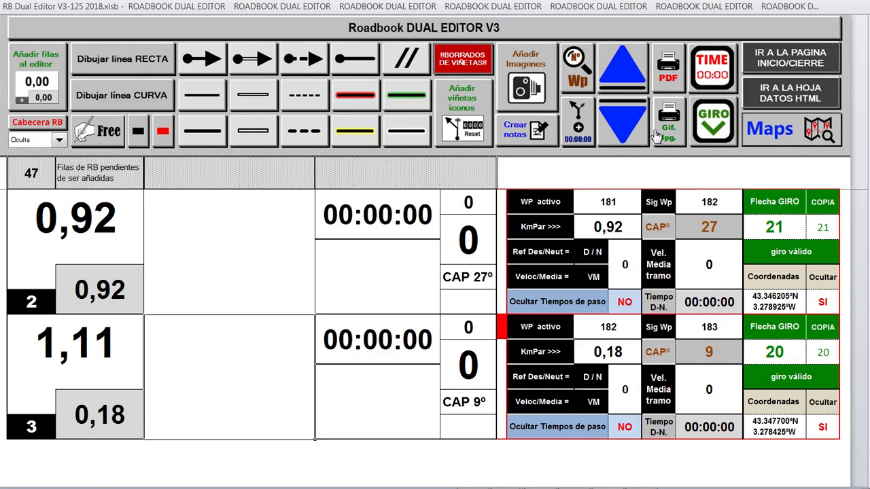
Step: Insert the turn arrow for row 2 from its Flecha GIRO value and return to rows 2 and 3
click(780, 231)
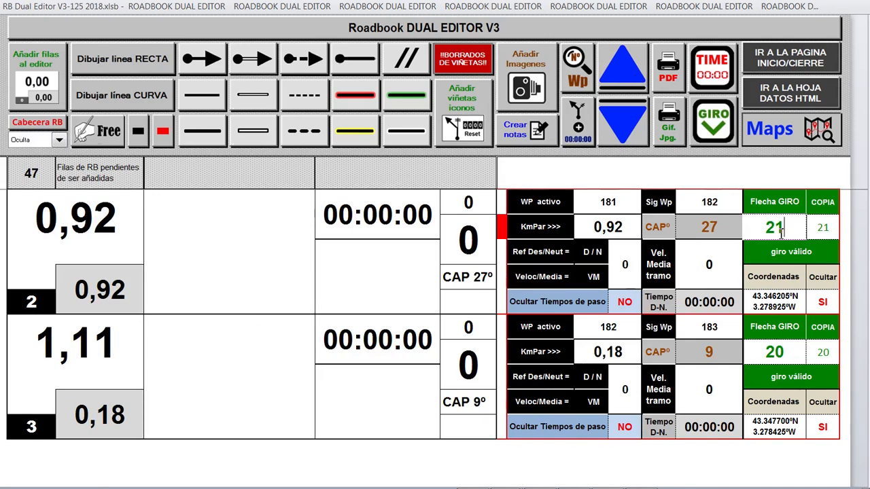
click(713, 122)
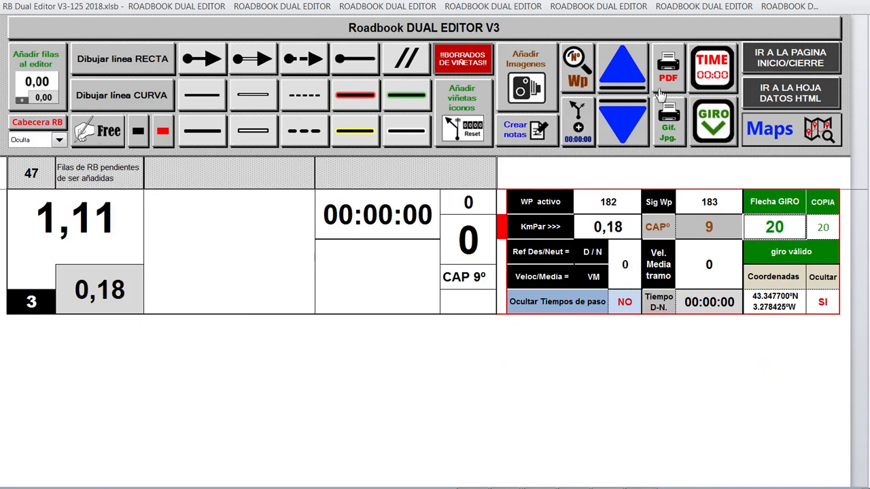
click(636, 72)
click(632, 119)
click(632, 120)
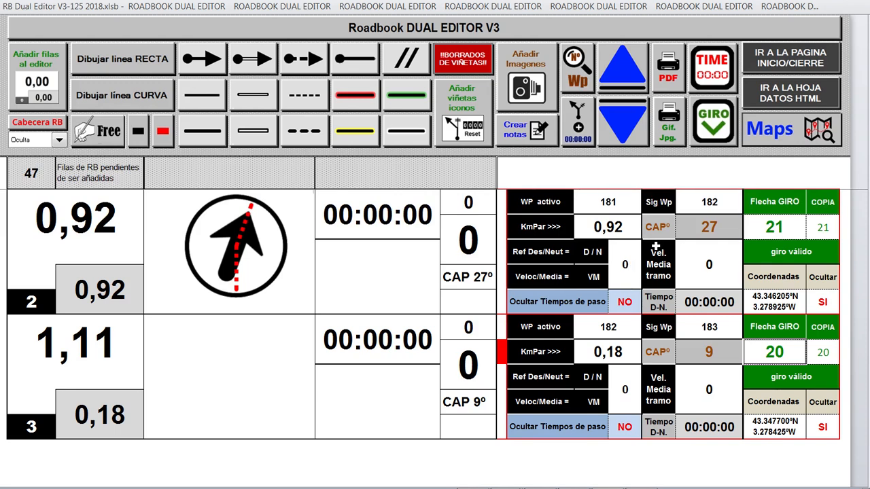
Step: Set row 2's section reference to Vm with an average speed of 30
click(626, 267)
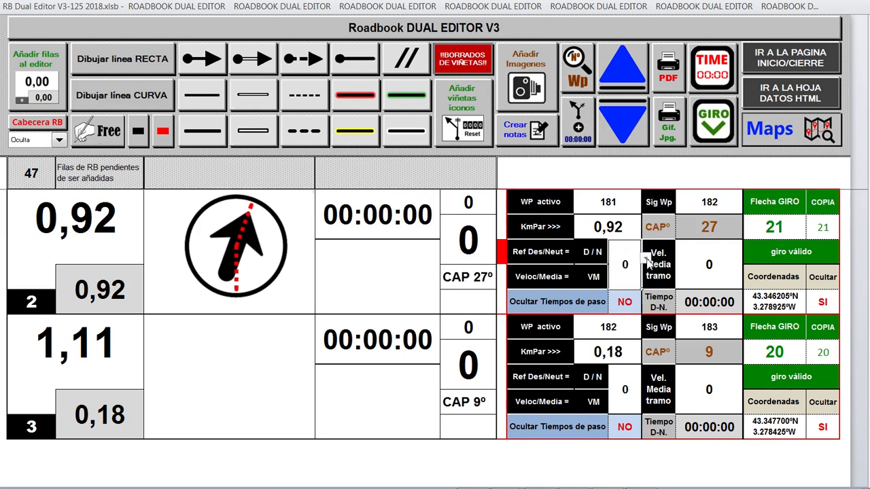
click(646, 261)
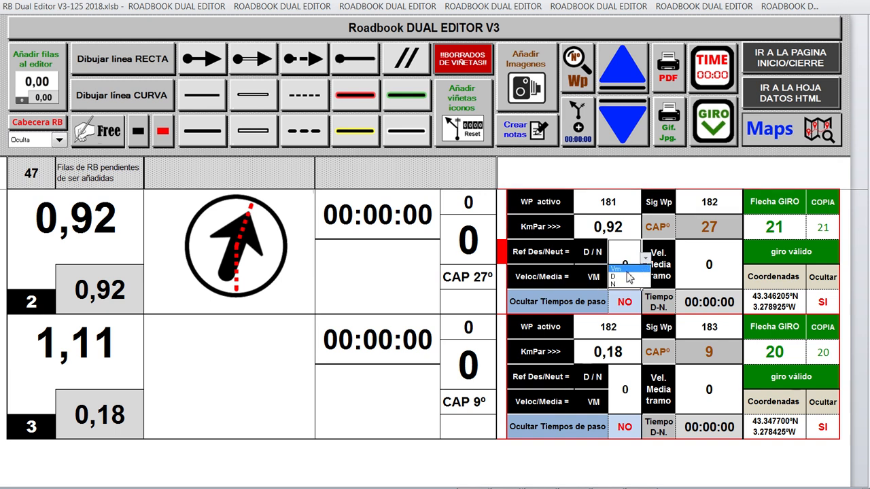
click(615, 269)
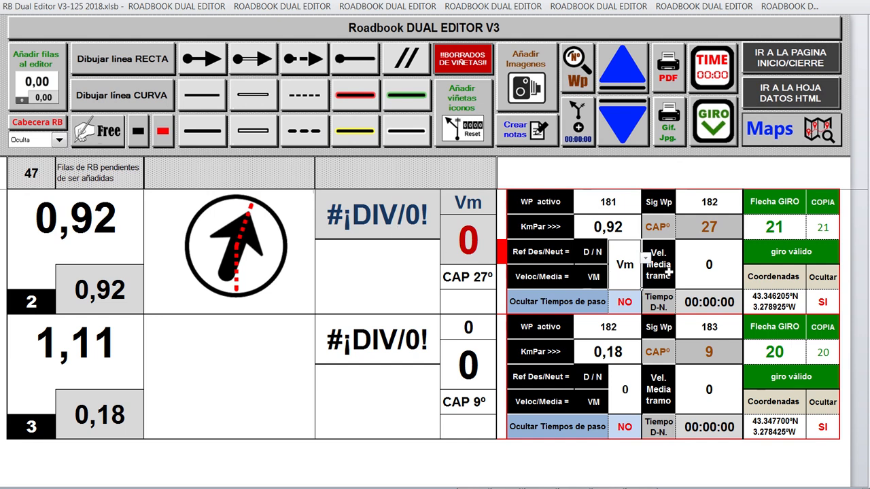
click(709, 265)
text(30)
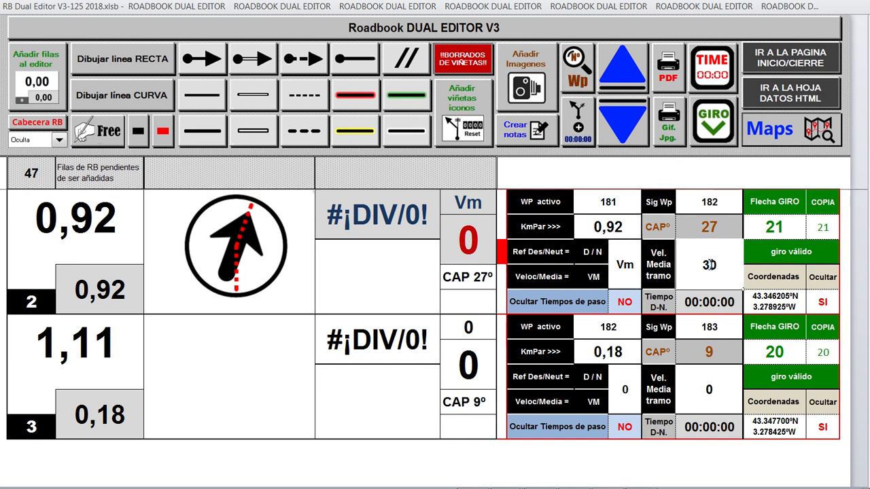
key(Return)
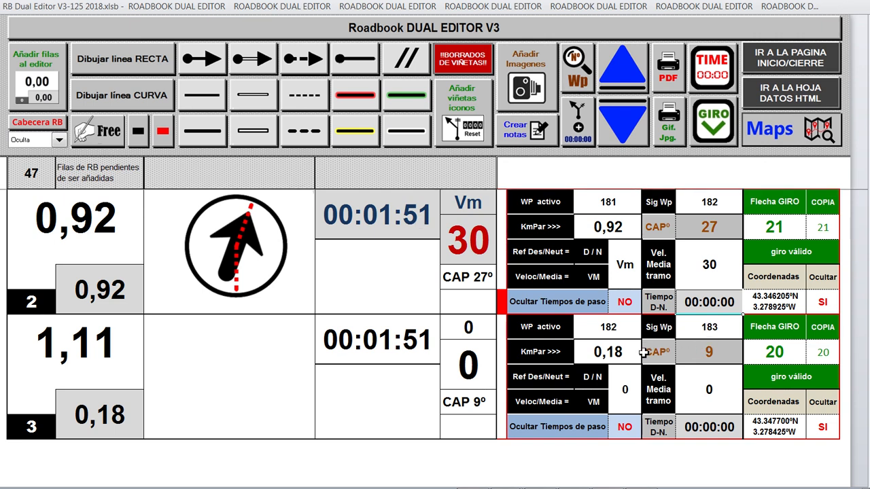
Step: Set row 3's section reference to Vm with an average speed of 30
click(626, 389)
click(646, 384)
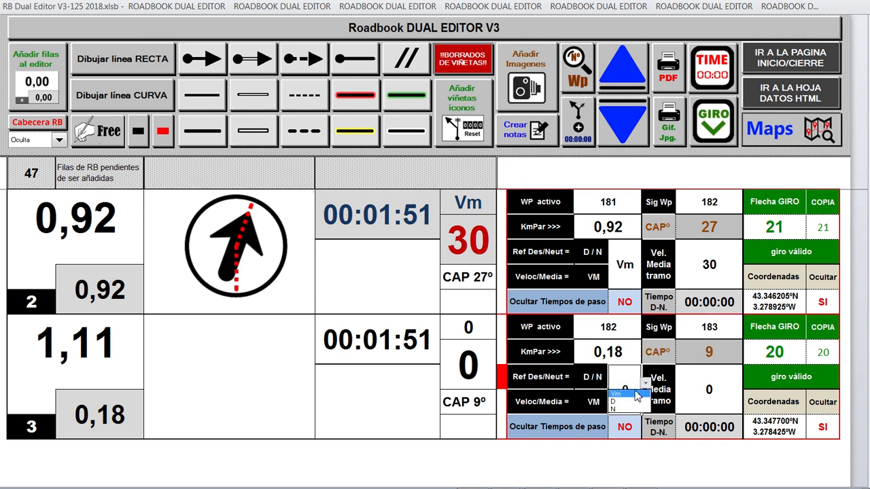
click(632, 394)
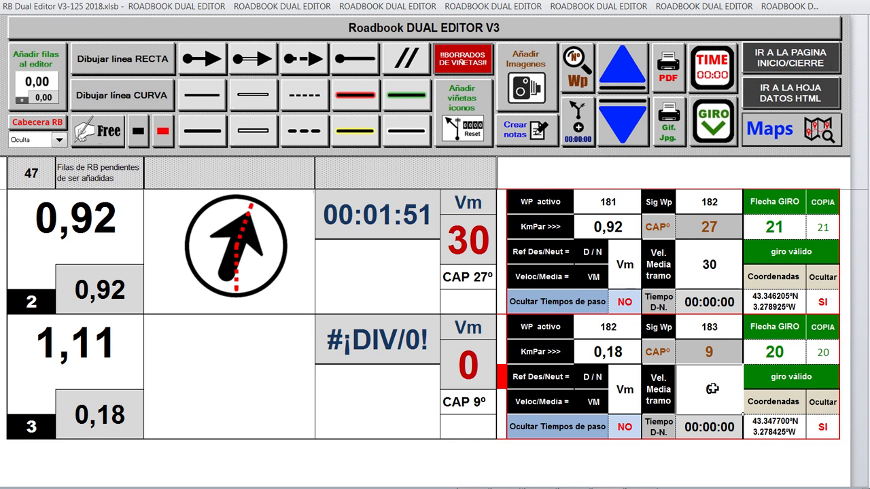
text(30)
key(Return)
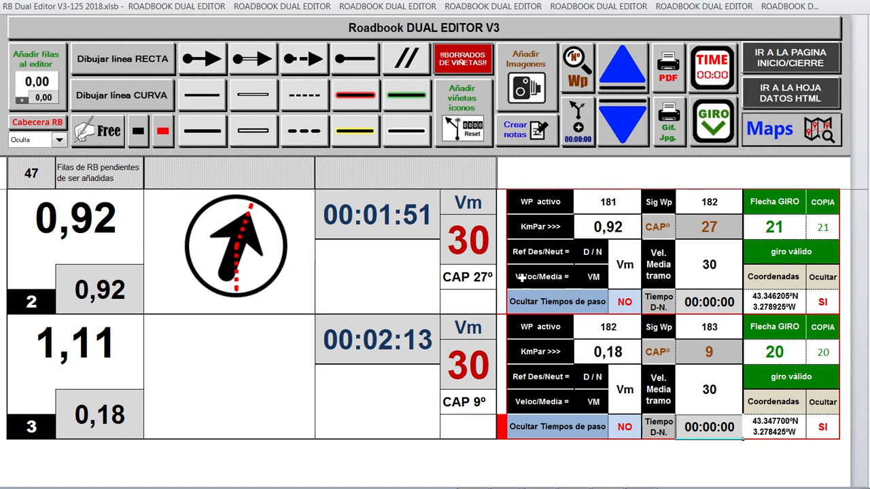
Step: Hide row 2's passing time by setting Ocultar Tiempos de paso to SI
click(630, 303)
click(644, 311)
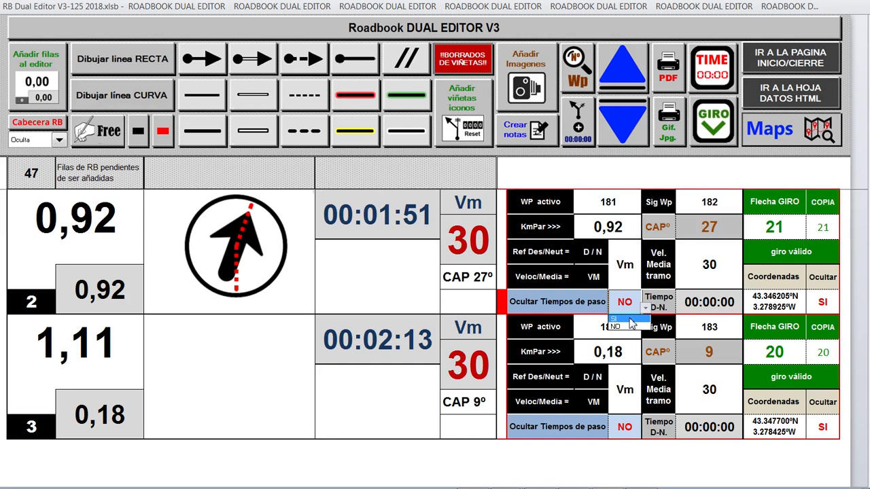
click(630, 321)
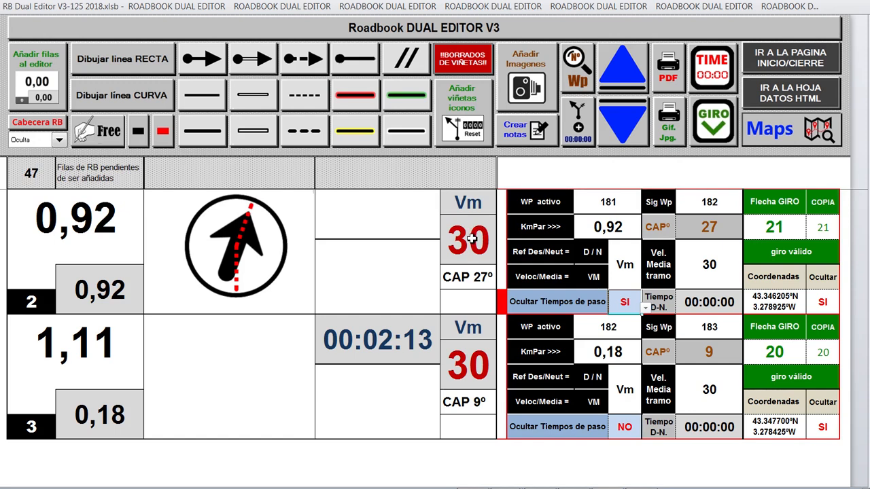
Step: Try D as row 2's section reference, and set it to N
click(637, 269)
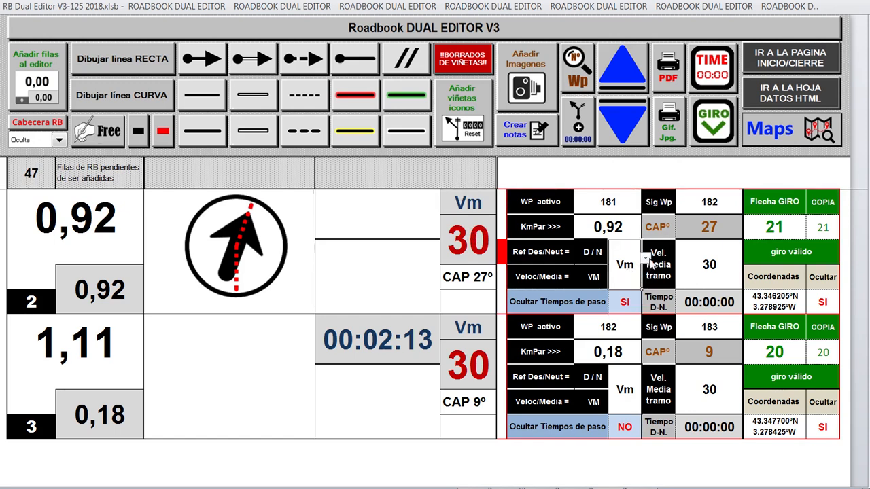
click(645, 259)
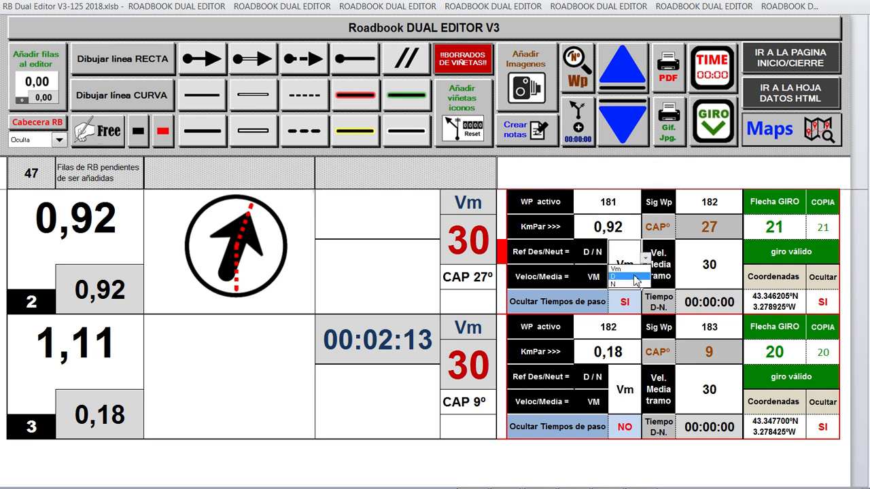
click(634, 277)
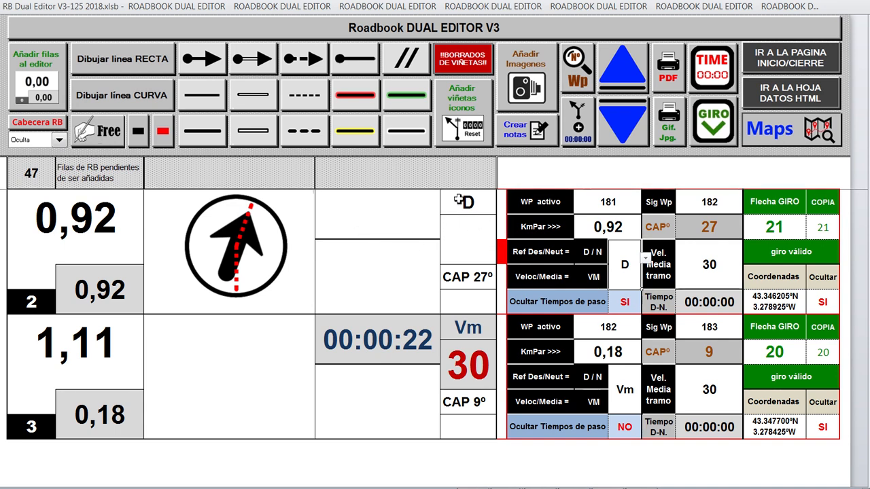
click(644, 258)
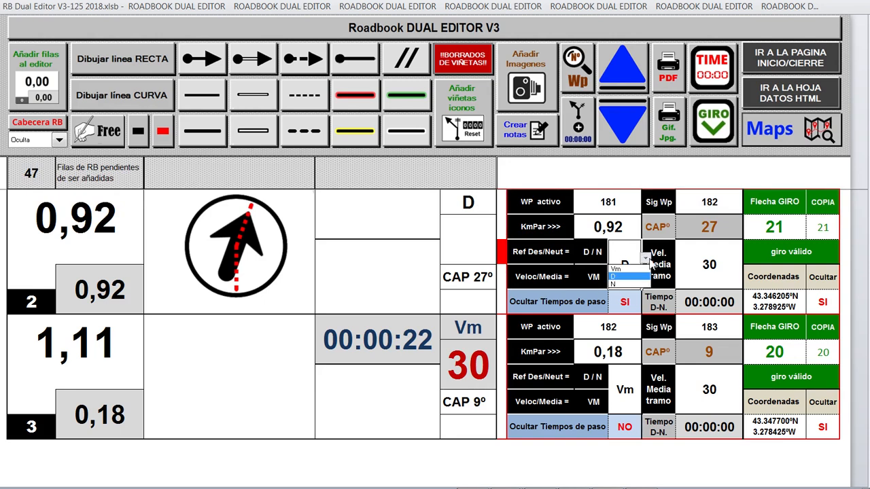
click(628, 284)
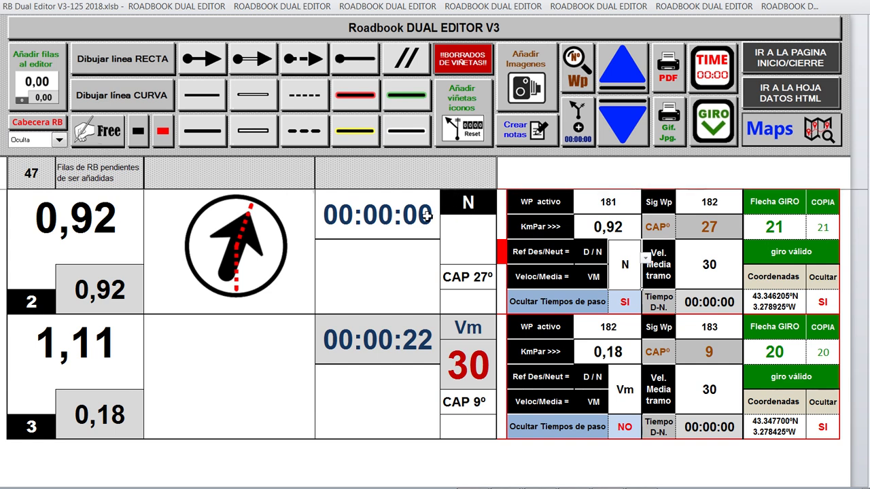
Step: Set row 2's Tiempo D-N to 00:10:00 with the time modification tool
click(723, 302)
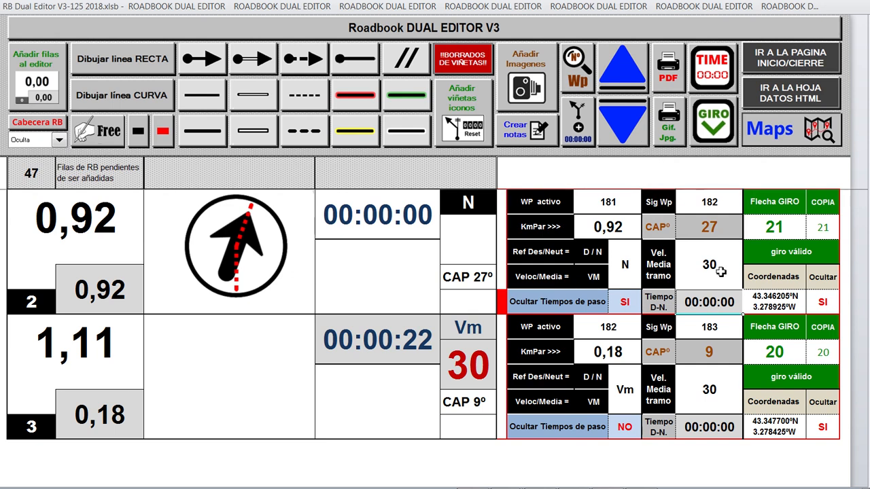
click(712, 68)
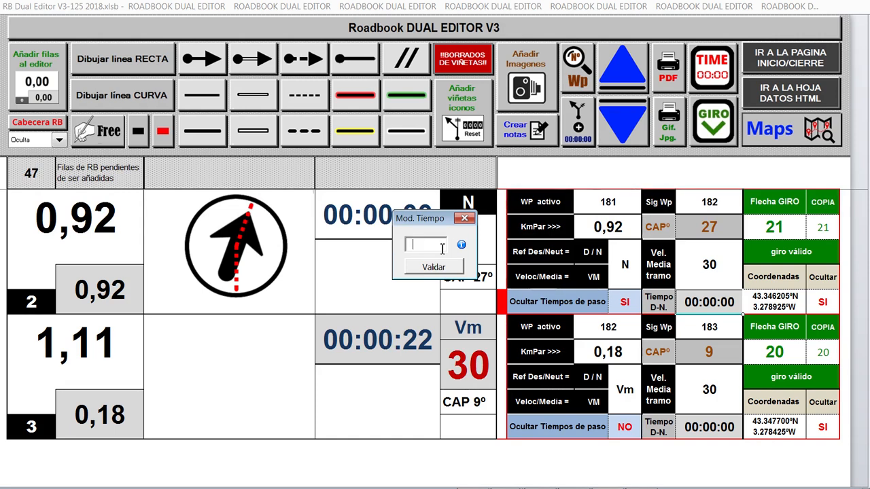
text(001000)
click(438, 267)
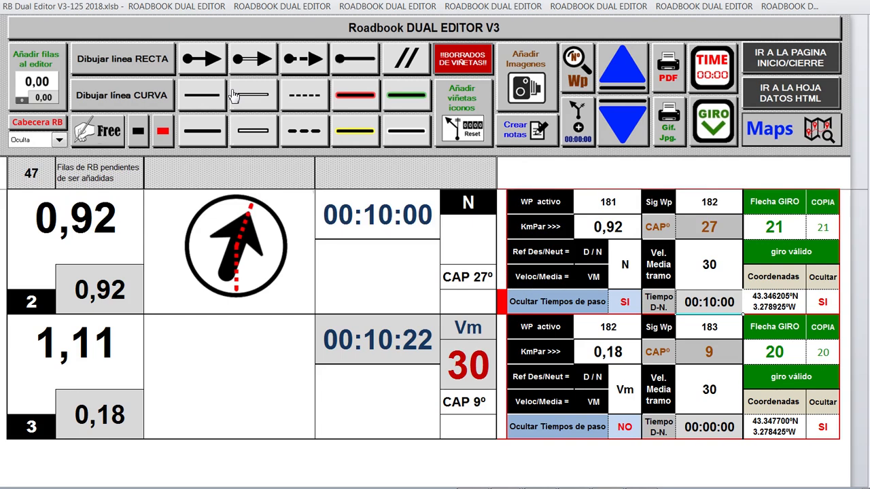
Step: Go to the start page, review the HTML data sheet, and return to the start page
click(790, 58)
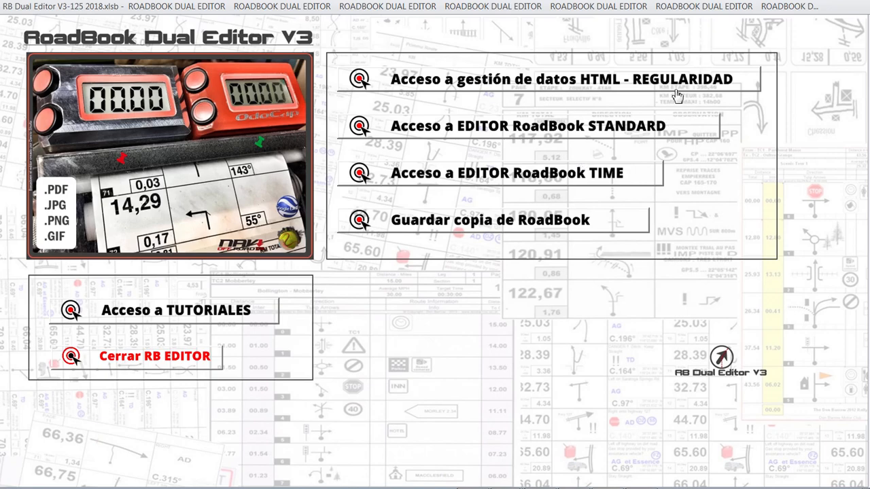
click(611, 80)
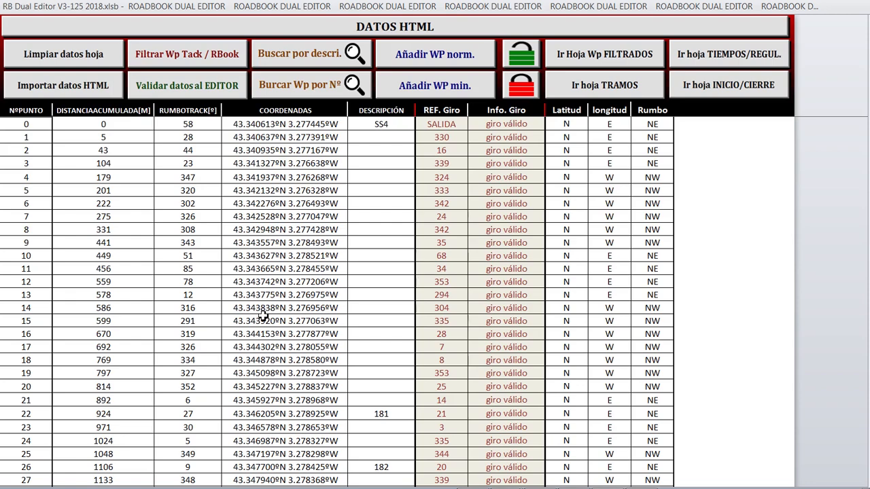
click(728, 90)
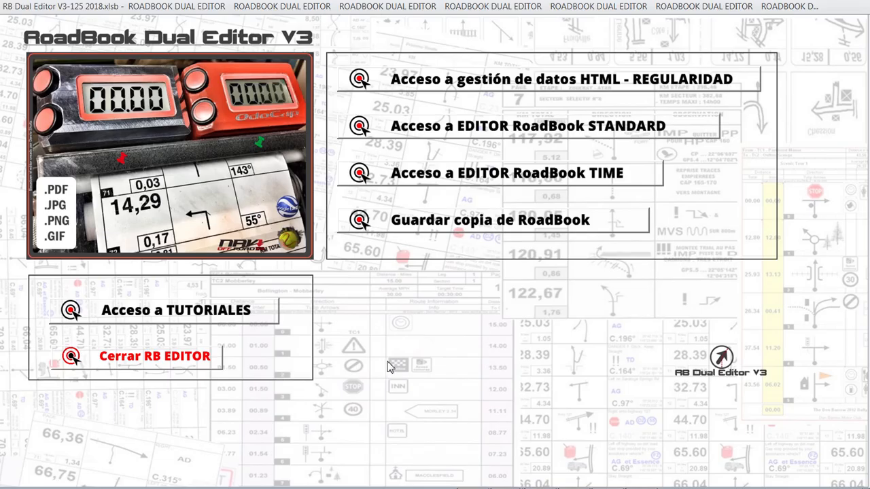